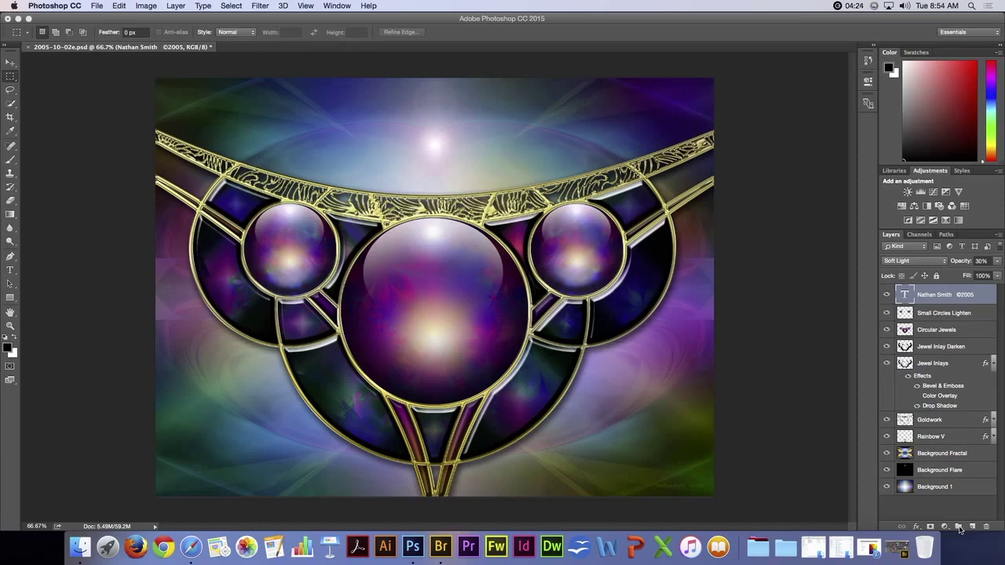
Create a new group and move the copyright text layer into it.
click(959, 528)
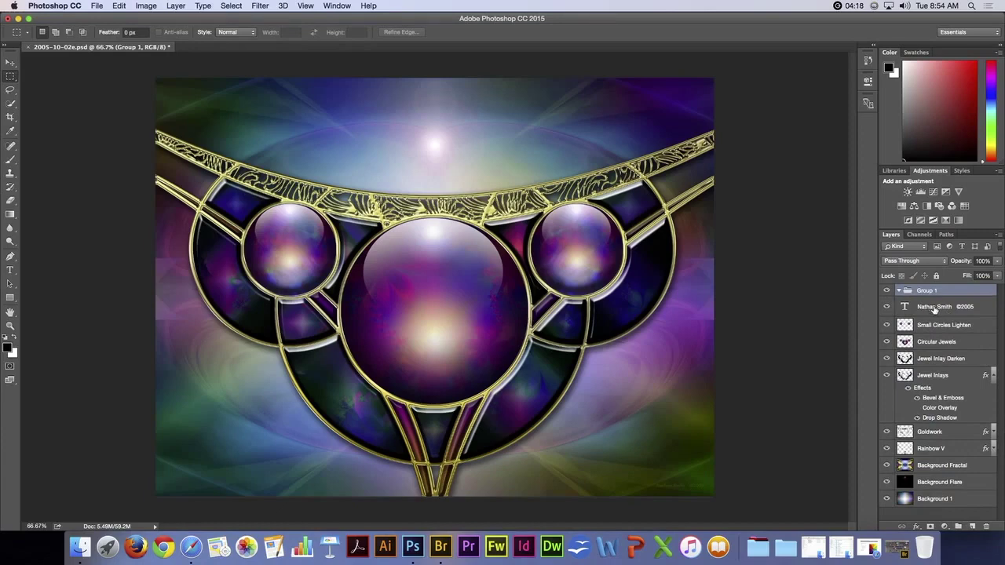
drag(935, 310, 932, 294)
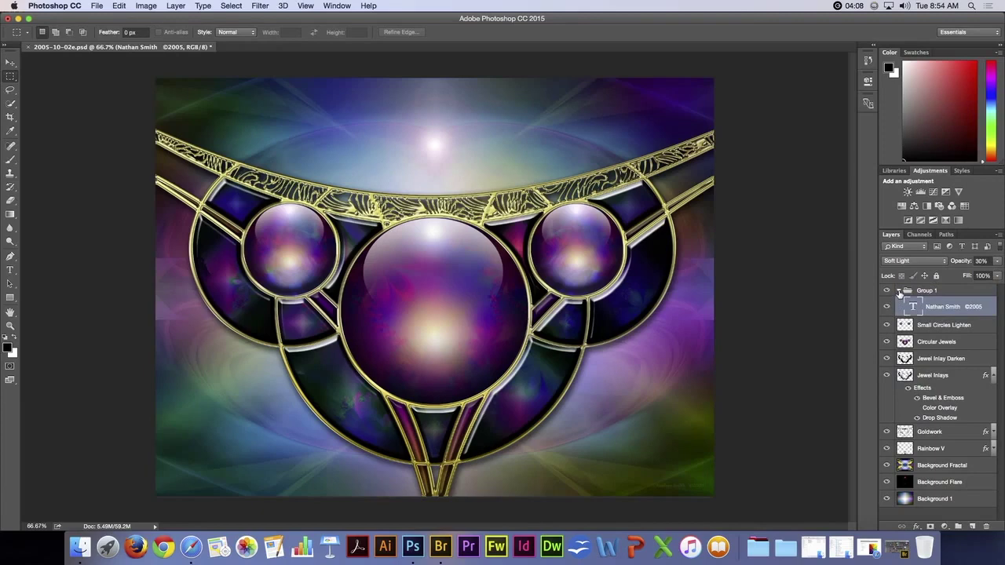
click(900, 292)
click(899, 292)
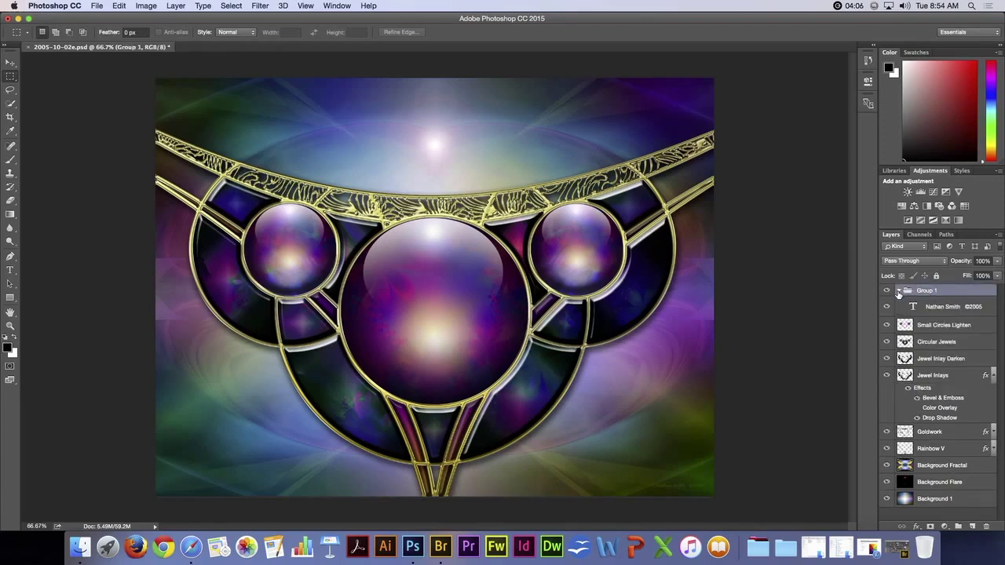
click(899, 291)
click(899, 291)
Rename the group to the artist's name and collapse it.
double_click(931, 291)
text(Nathan Smith)
key(Return)
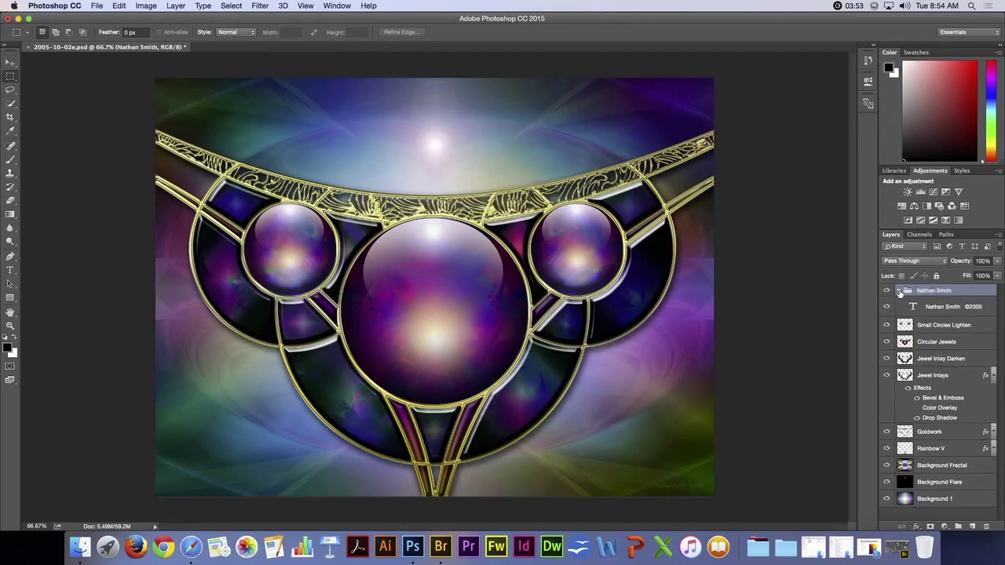
click(900, 291)
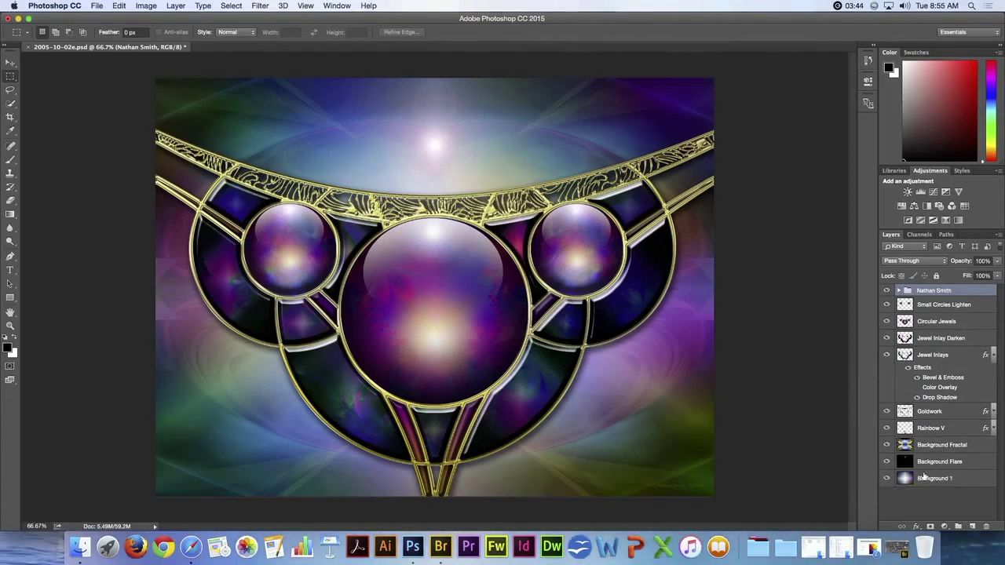
Select the Background Fractal, Background Flare and Background 1 layers together.
drag(886, 480, 886, 447)
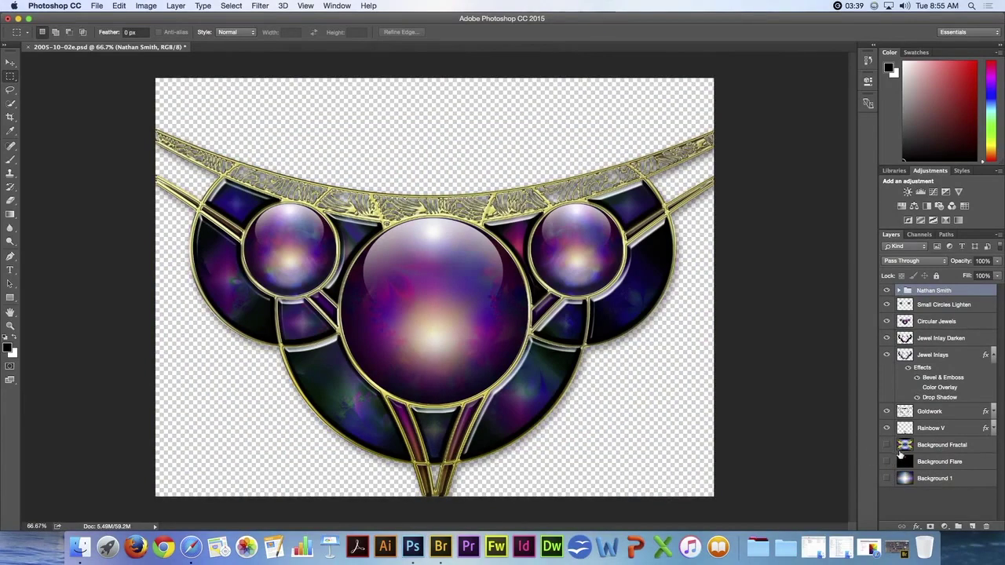
click(886, 445)
click(886, 462)
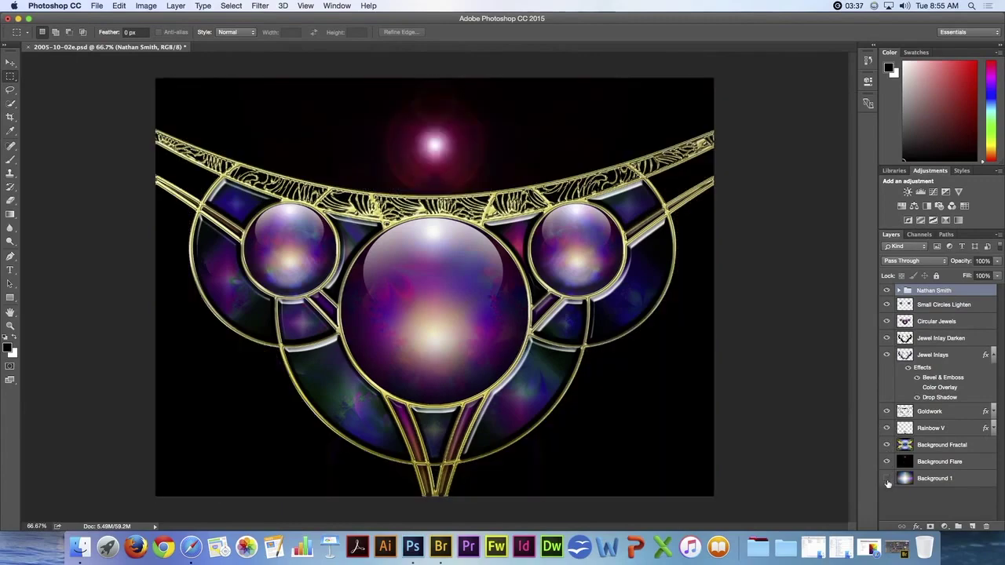
click(887, 479)
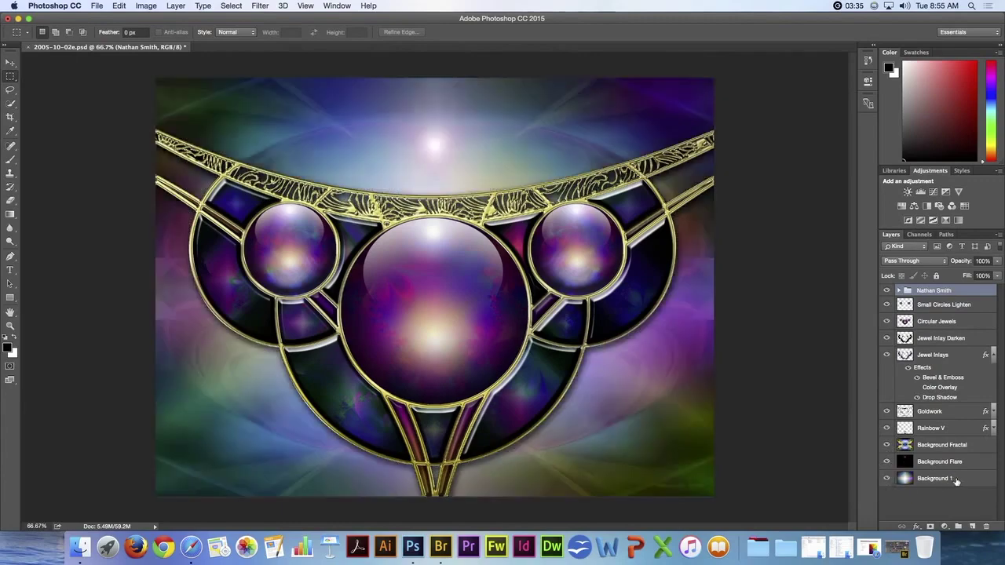
click(957, 480)
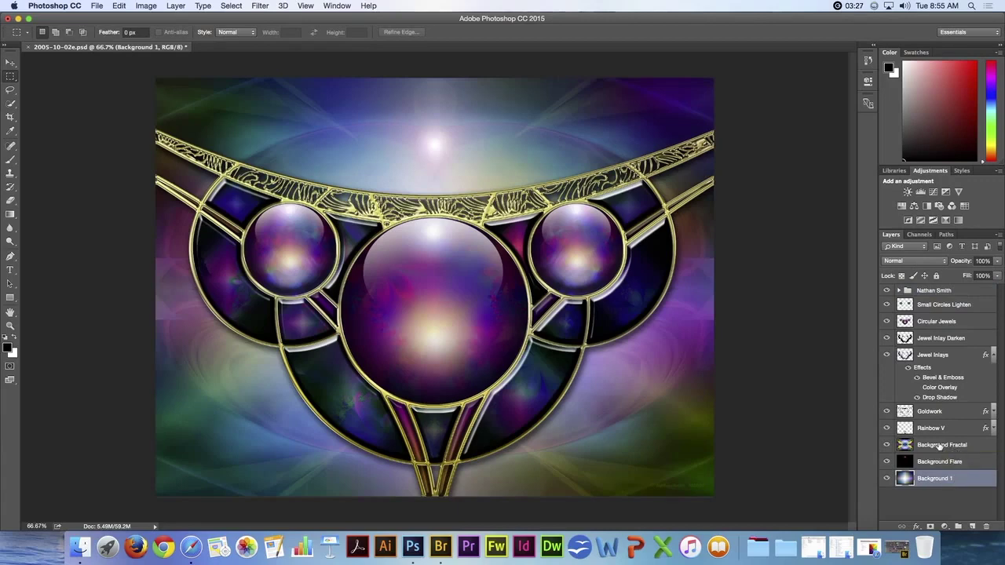
shift+click(939, 446)
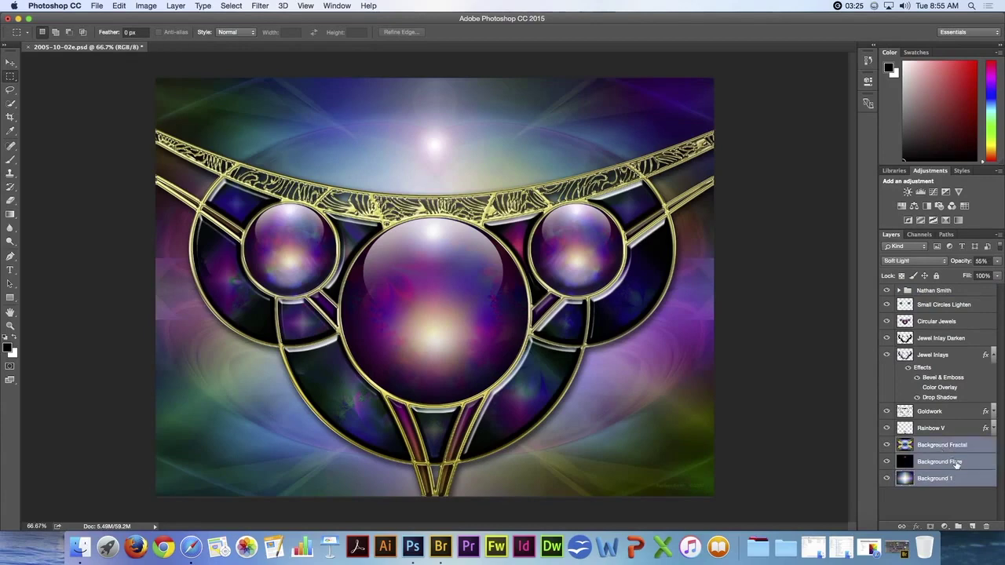
Group the three selected layers and name the group Background.
click(957, 527)
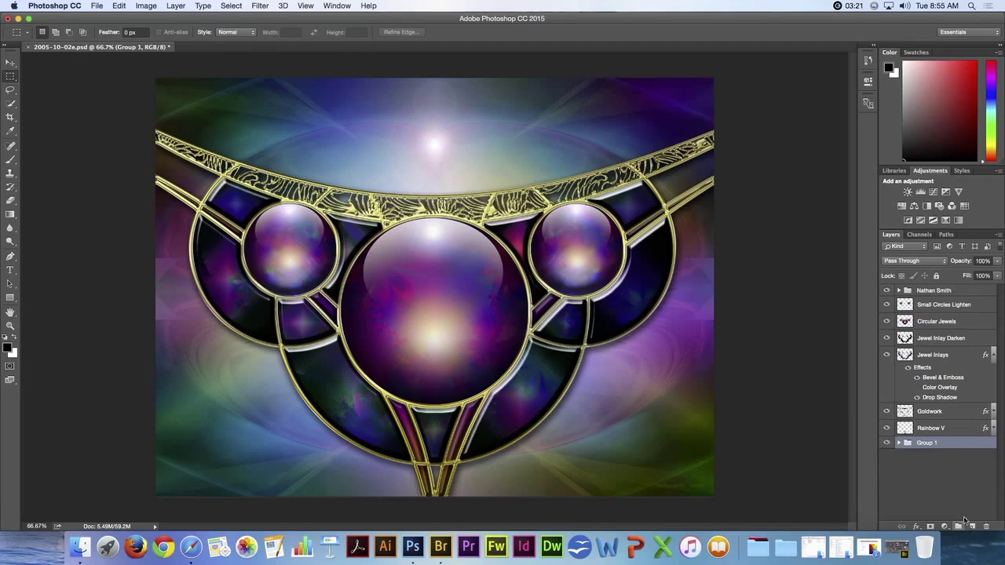
click(899, 443)
click(899, 443)
click(899, 444)
click(899, 444)
double_click(927, 443)
text(Background)
key(Return)
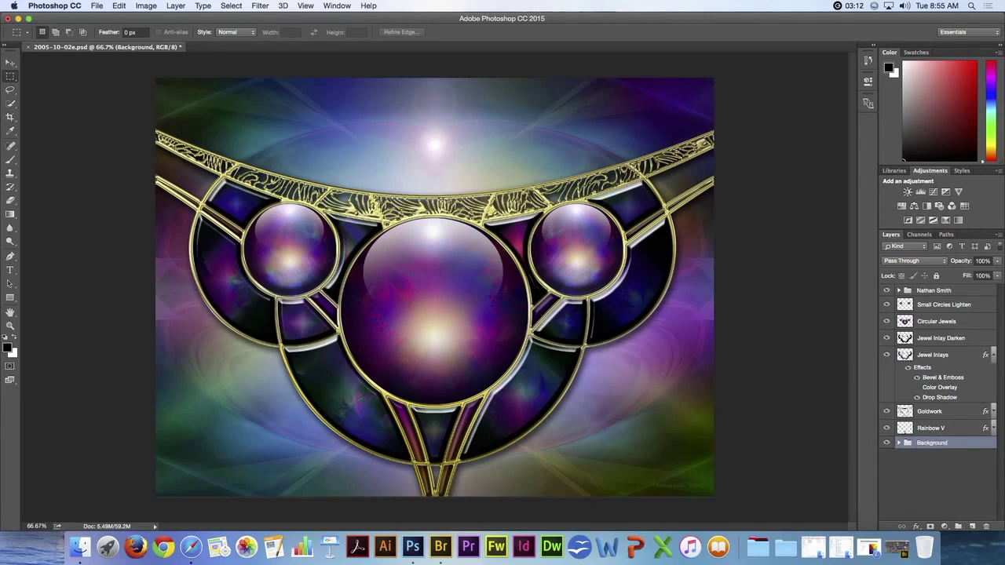
Hide the Background group and briefly toggle each jewel layer's visibility to inspect it.
click(887, 443)
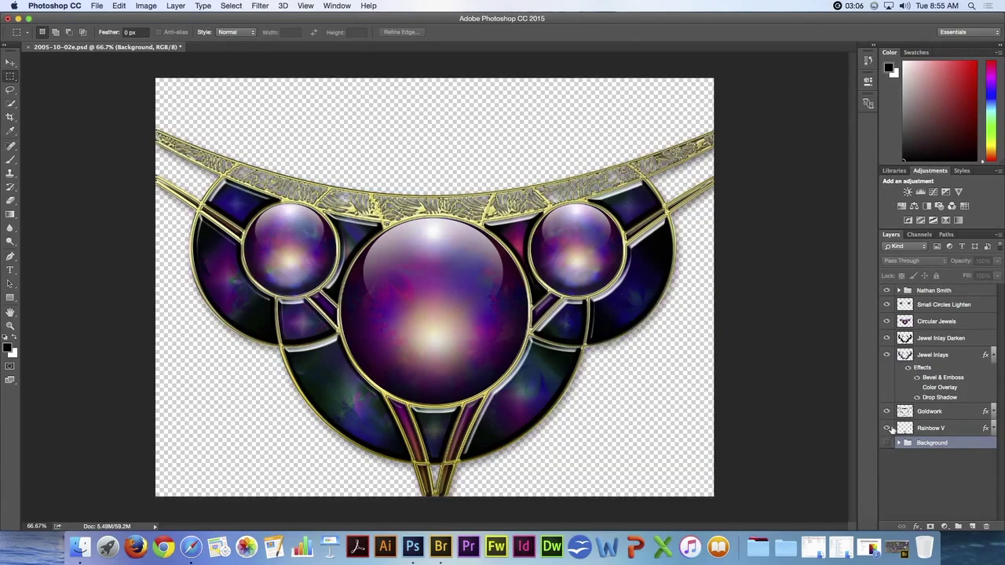
click(887, 431)
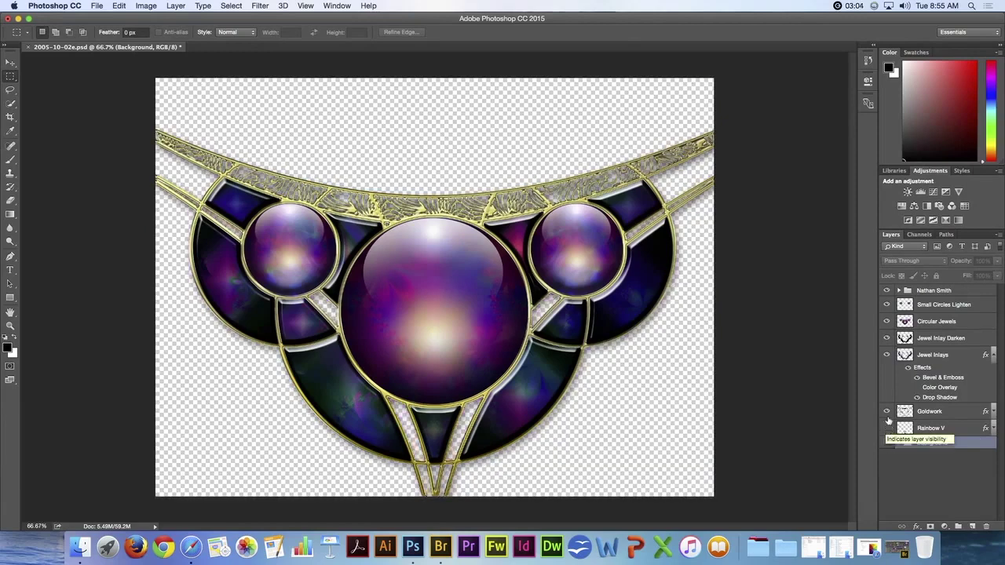
click(888, 411)
click(887, 355)
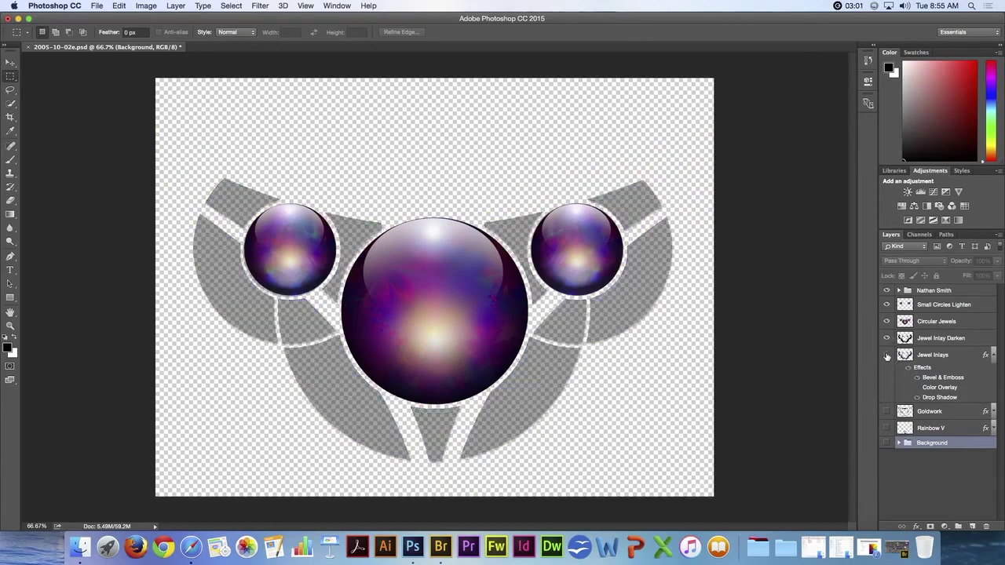
click(888, 337)
click(888, 338)
click(887, 355)
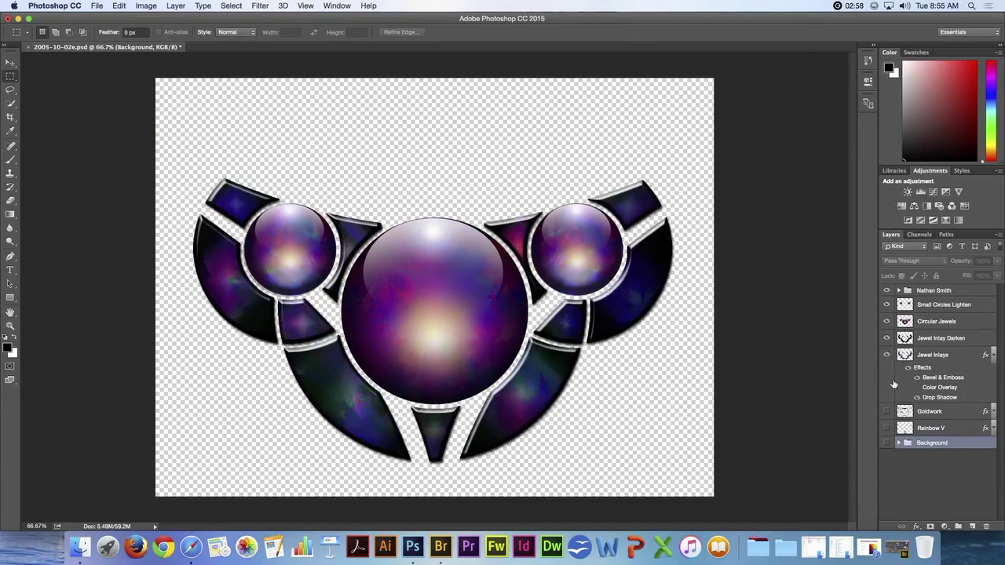
click(887, 412)
click(887, 428)
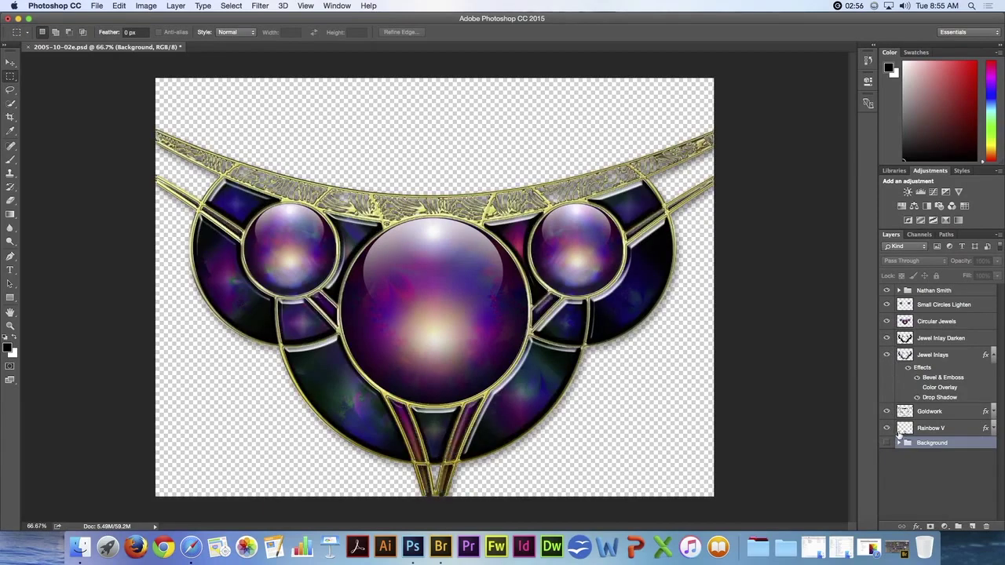
Select Jewel Inlay Darken through Rainbow V and collapse all layer effect lists.
click(937, 337)
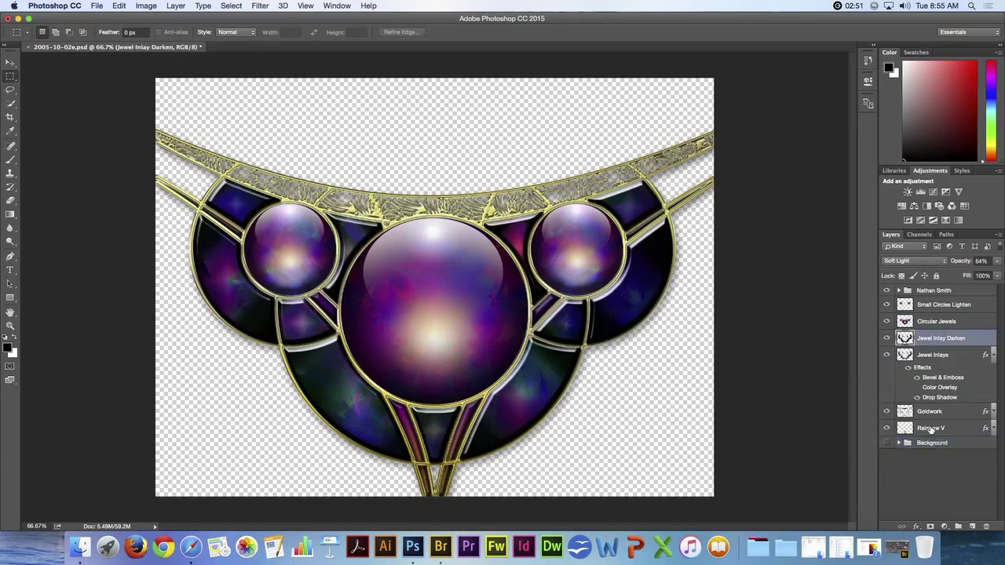
shift+click(931, 428)
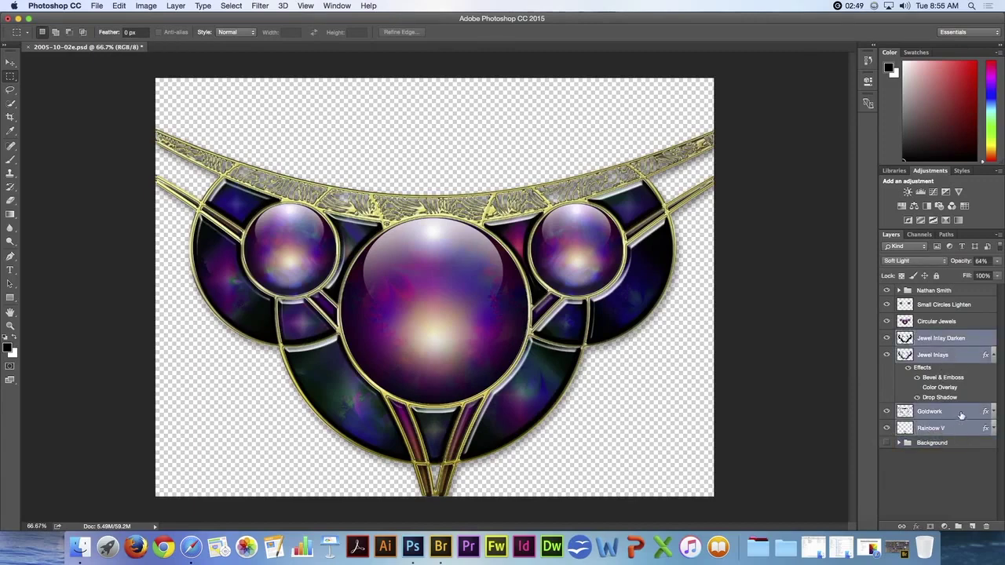
click(993, 357)
click(993, 358)
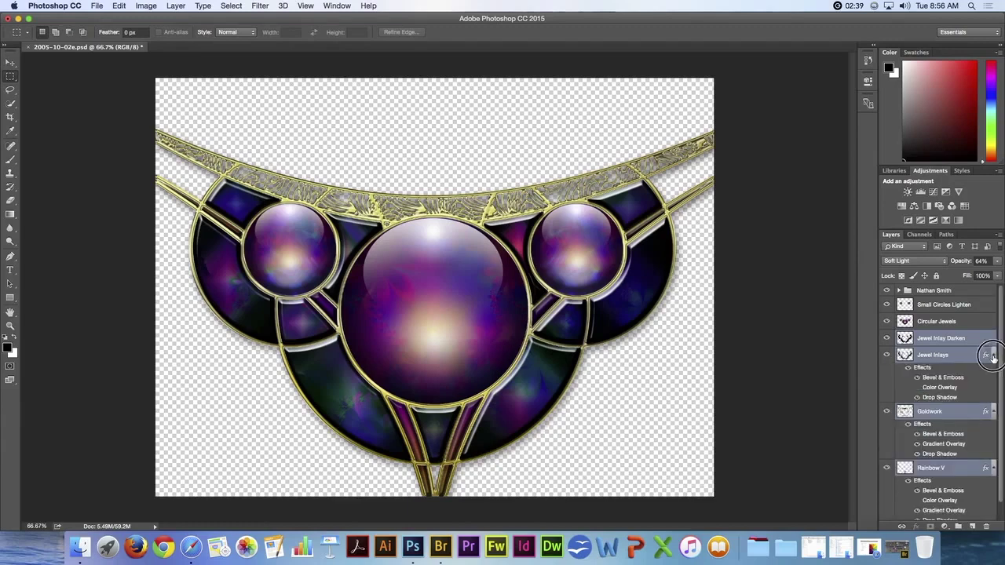
click(994, 357)
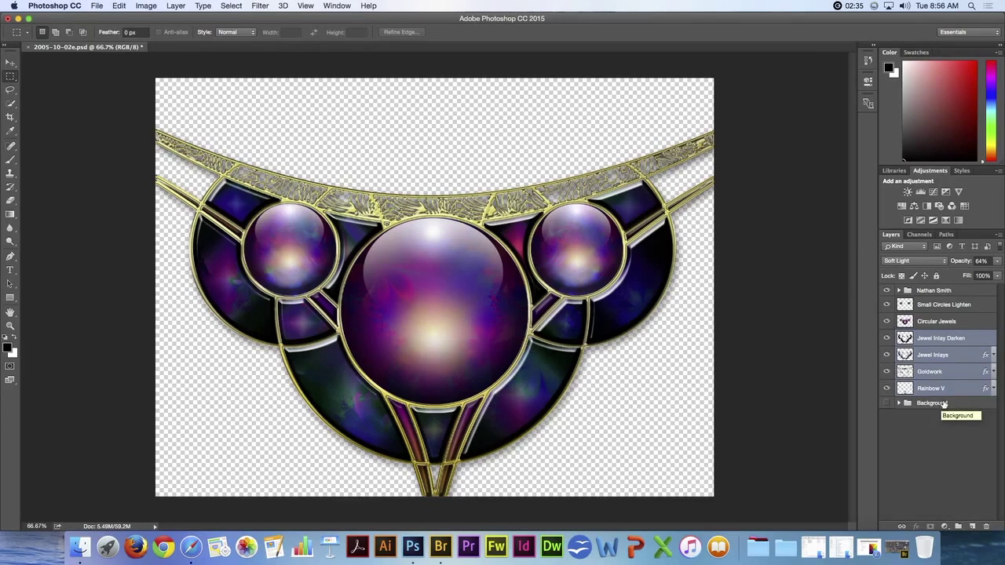
Group the selected inlay, gold and rainbow layers as Non Circular Jewels.
right_click(932, 341)
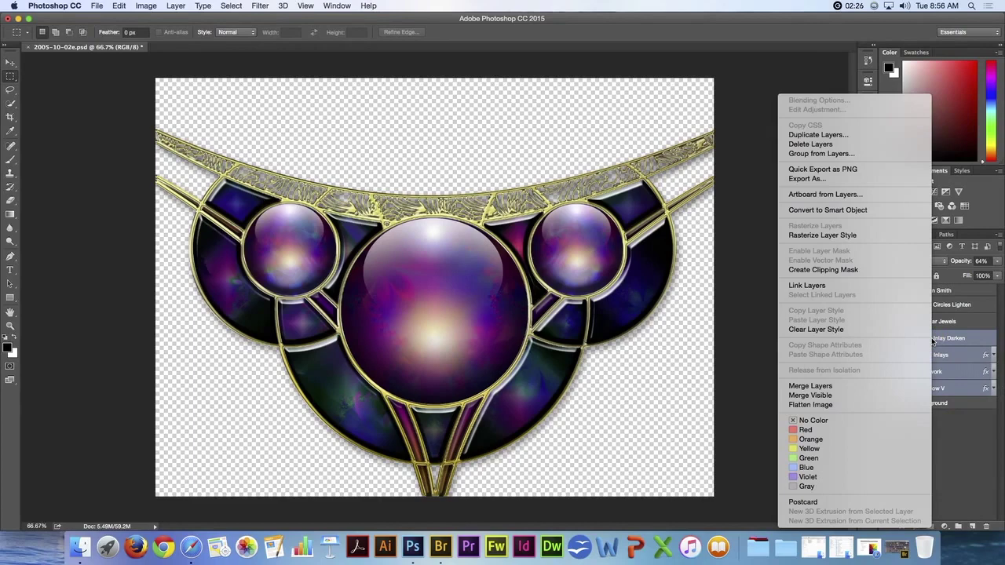
click(823, 154)
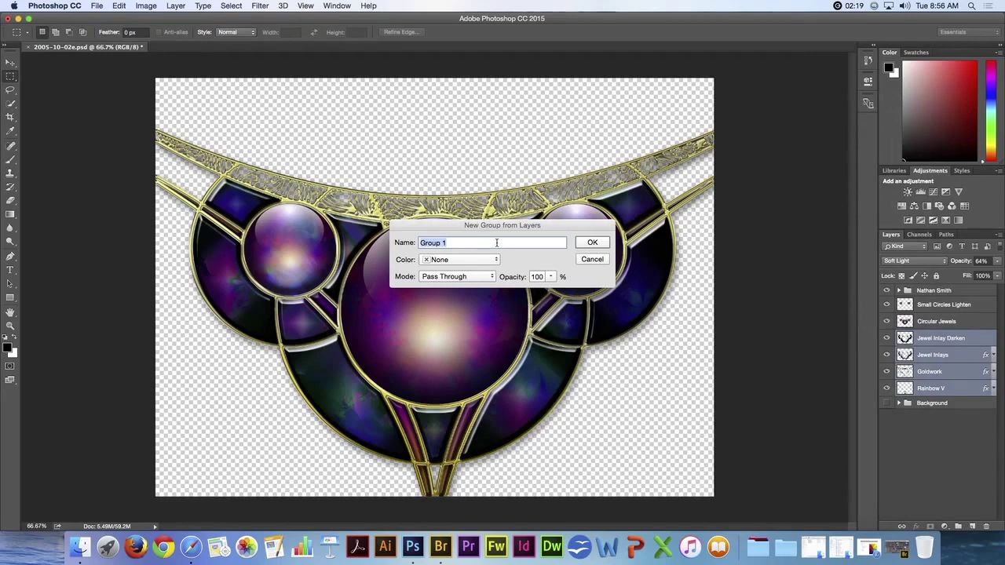
text(Non Circular Jewels)
key(Return)
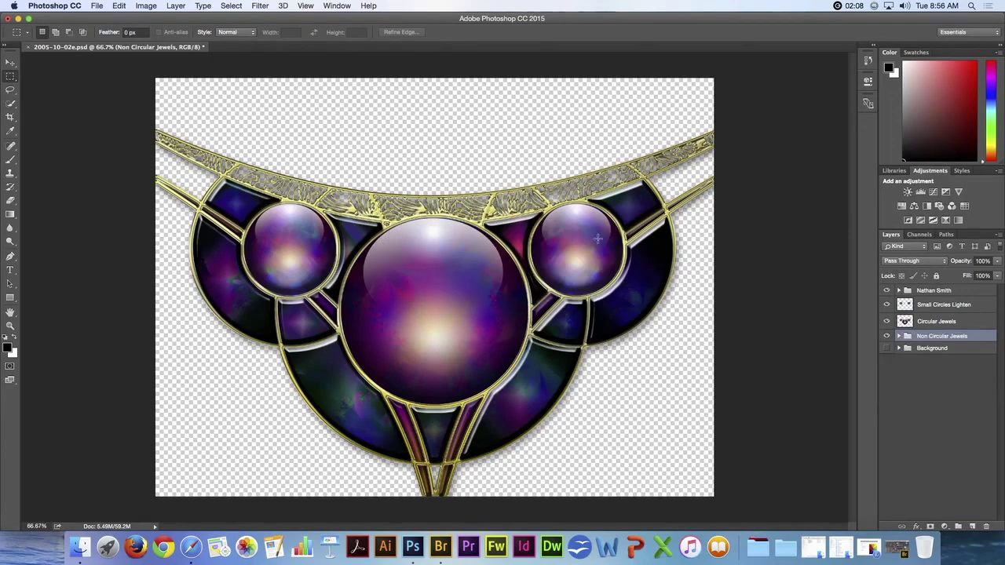
Group the two circle layers as Circular Jewels and show the Background group again.
click(925, 322)
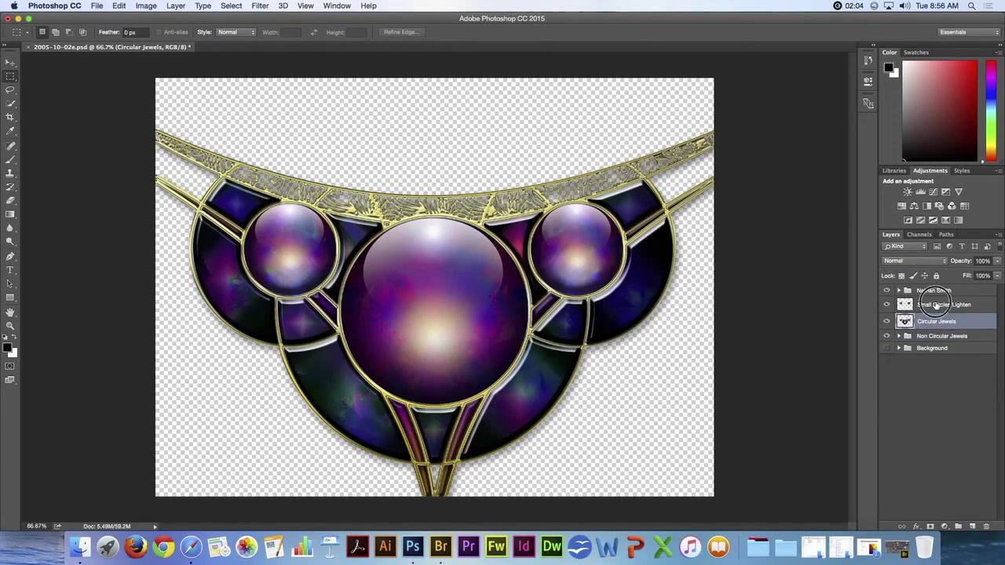
shift+click(936, 307)
click(936, 322)
drag(935, 320, 958, 529)
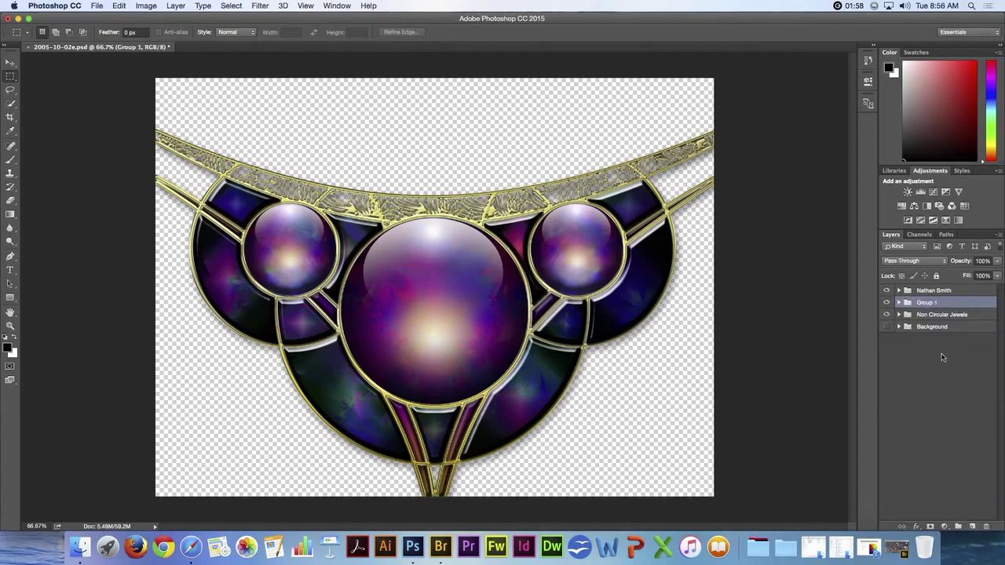
double_click(925, 302)
text(Circular Jewels)
key(Return)
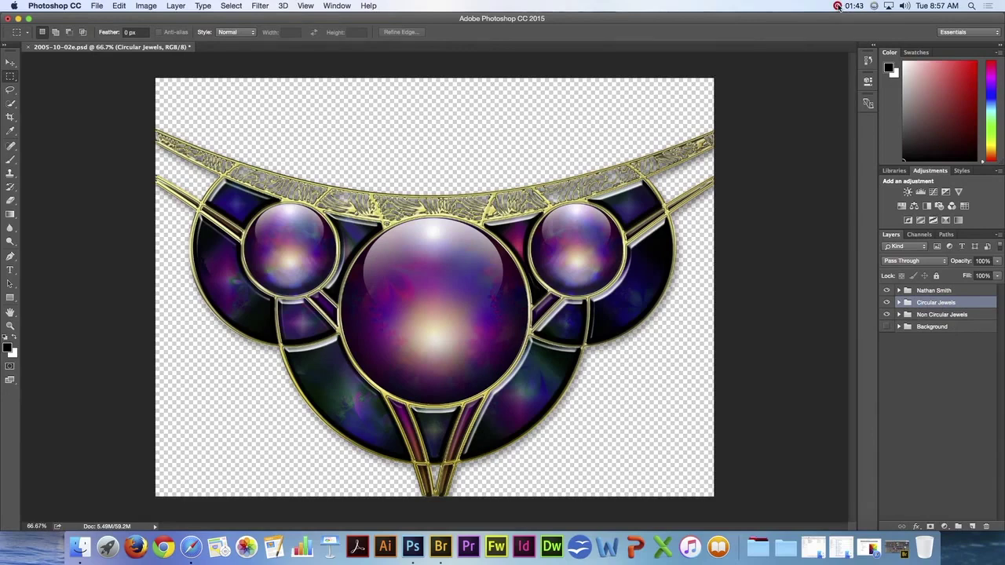
click(886, 327)
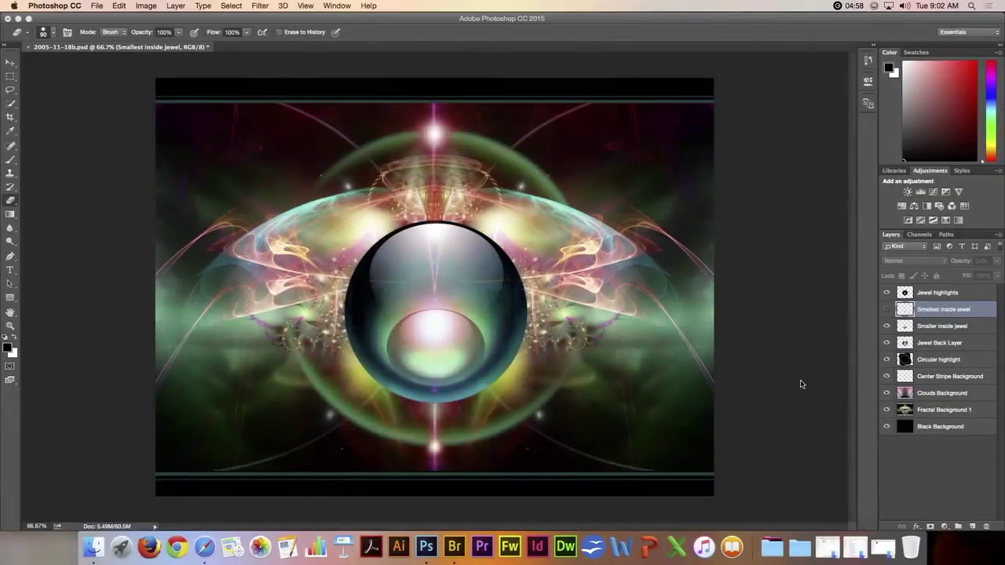
Solo each layer in turn, from Black Background up through Jewel highlights.
alt+click(887, 428)
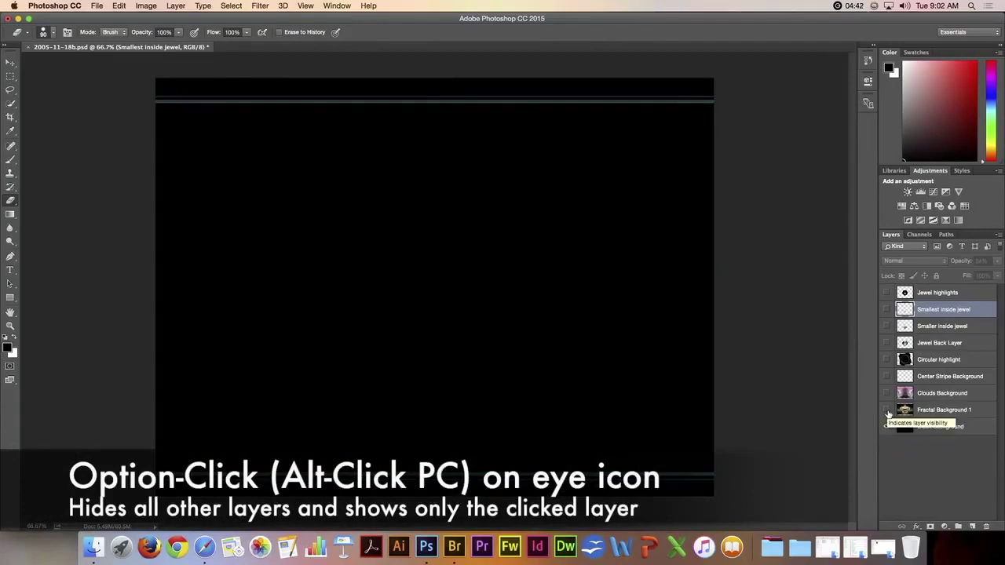
alt+click(888, 411)
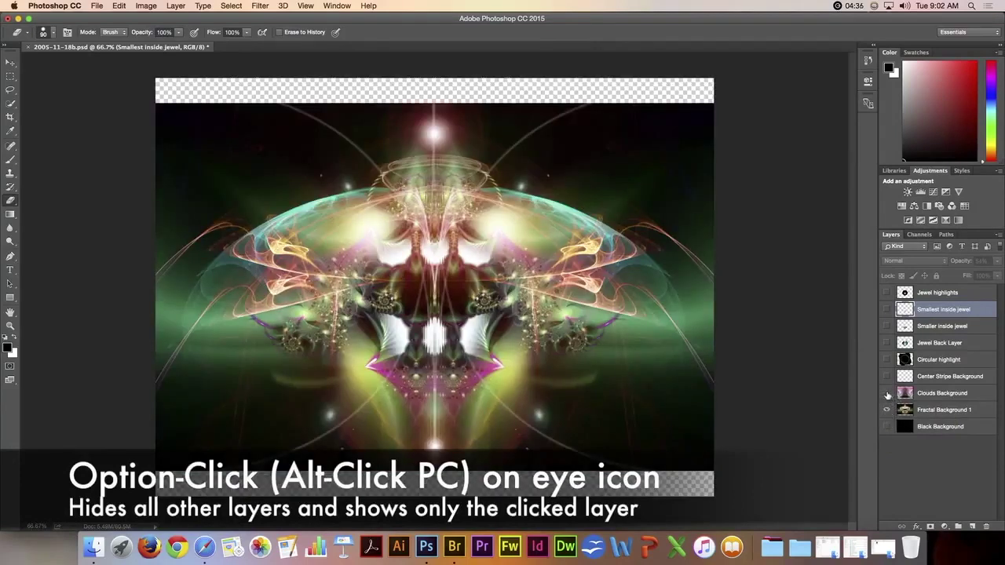
alt+click(887, 393)
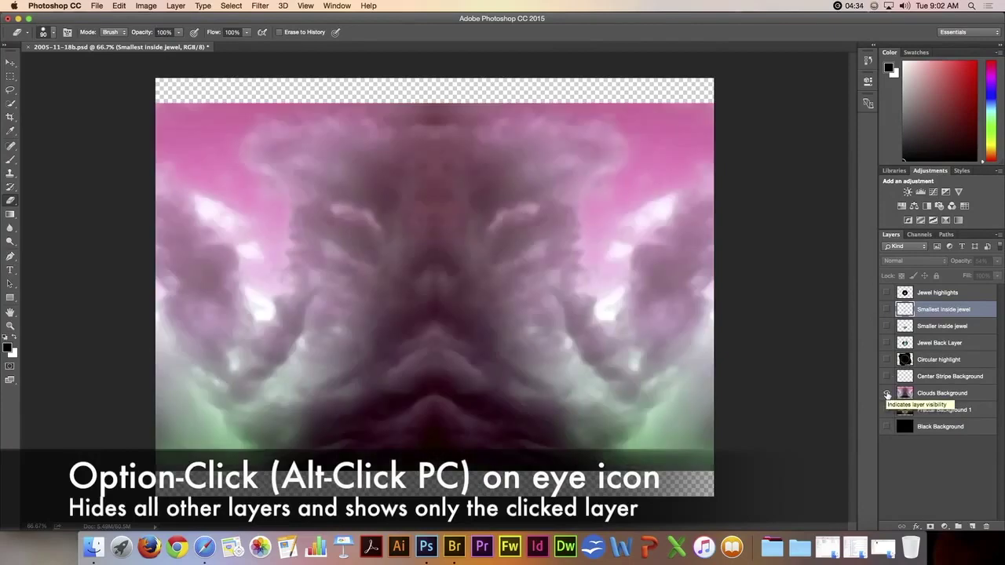
alt+click(887, 378)
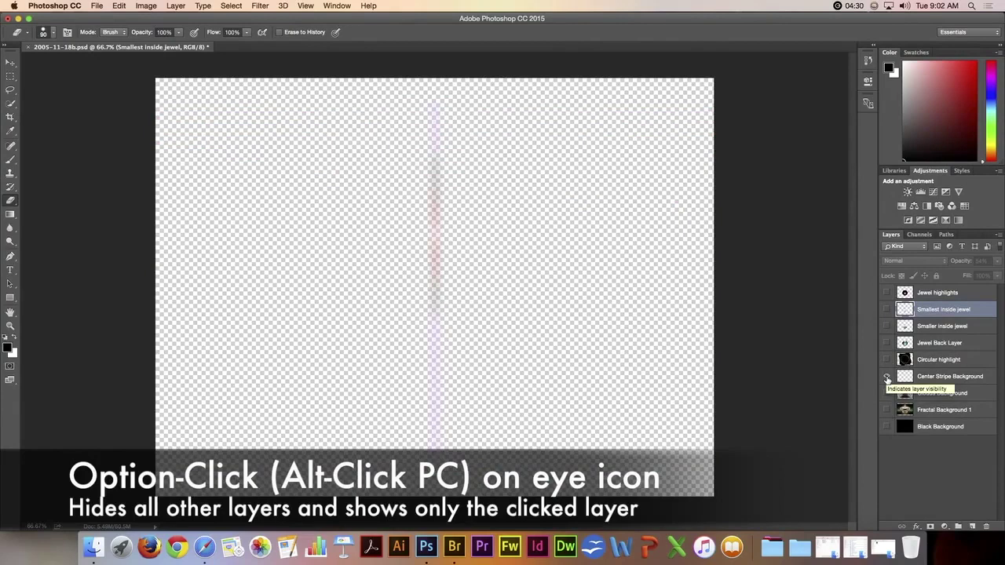
alt+click(887, 361)
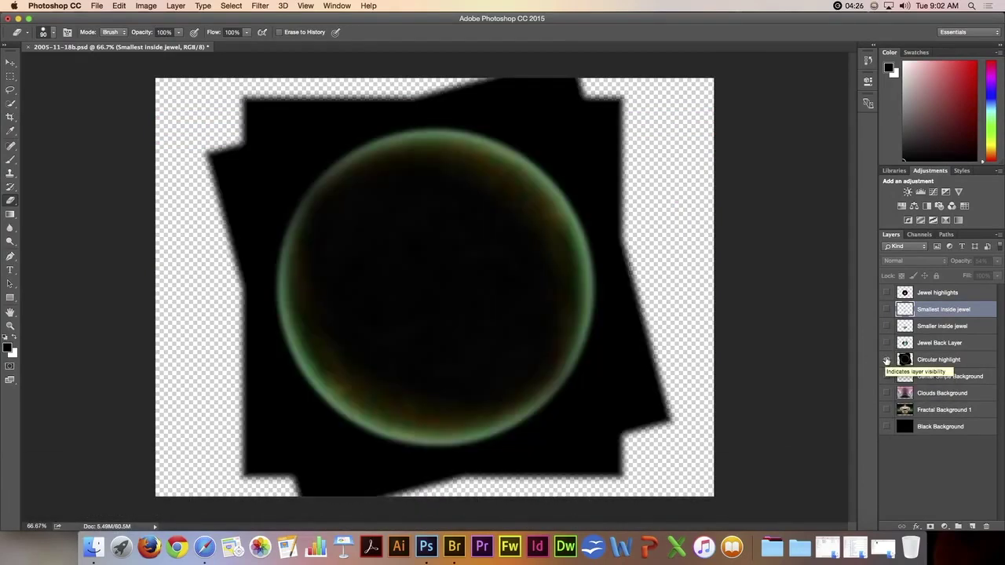
alt+click(887, 343)
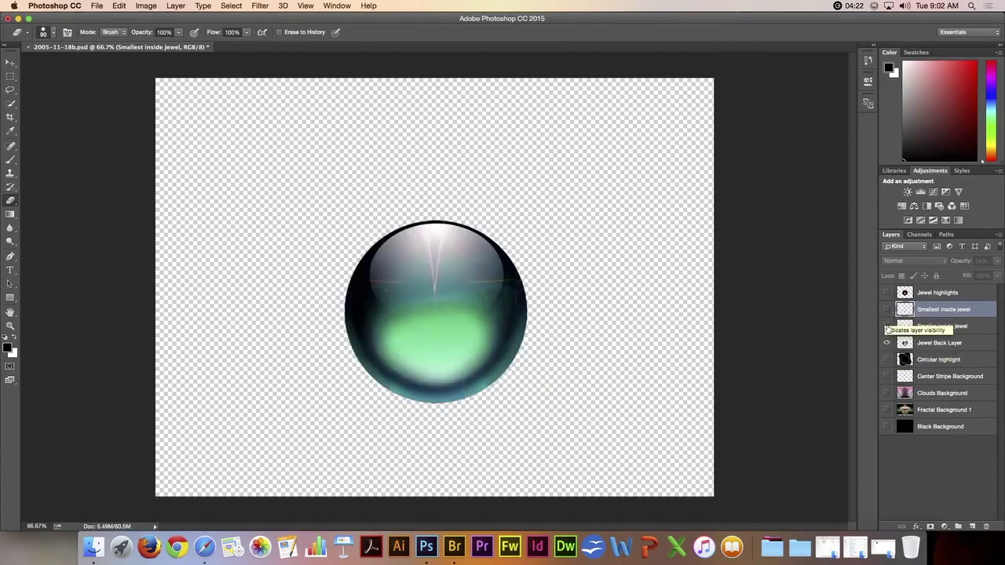
alt+click(887, 326)
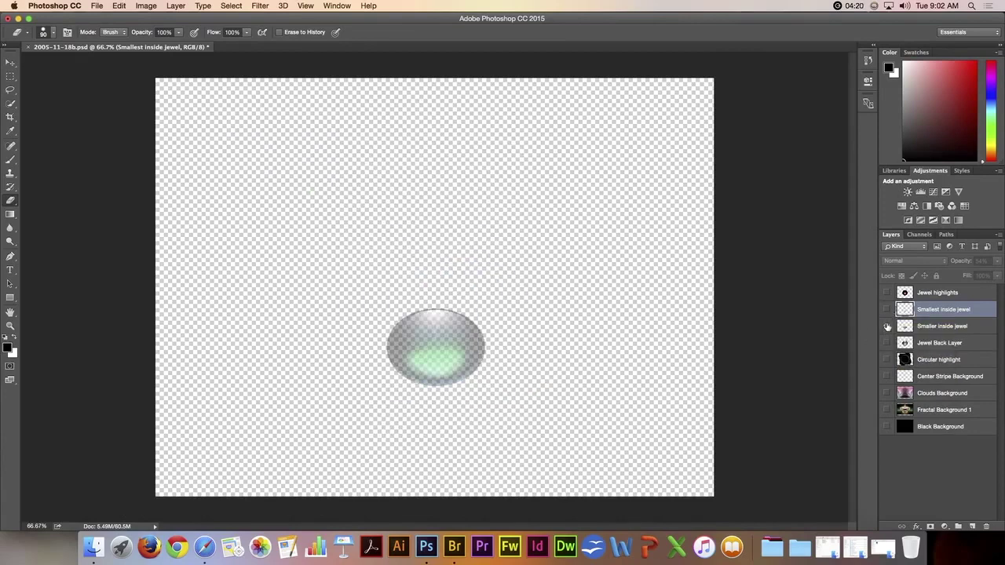
alt+click(887, 310)
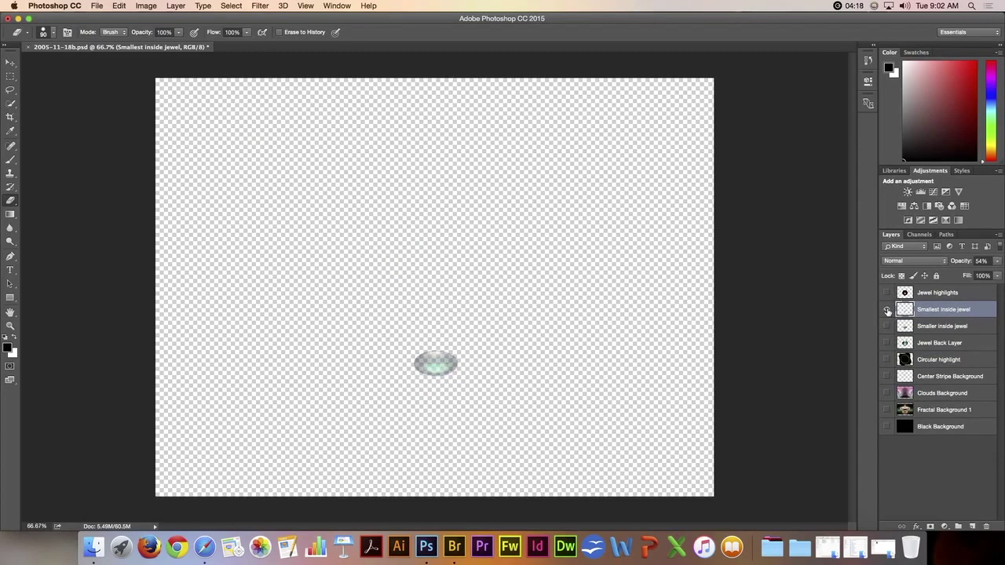
alt+click(887, 294)
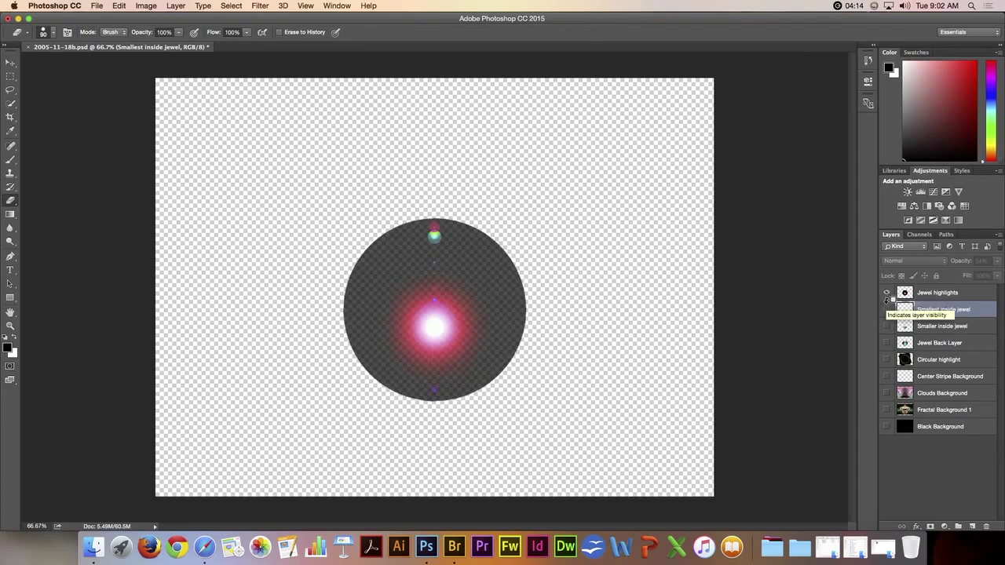
Show all layers again and group the four background layers as Background.
right_click(886, 296)
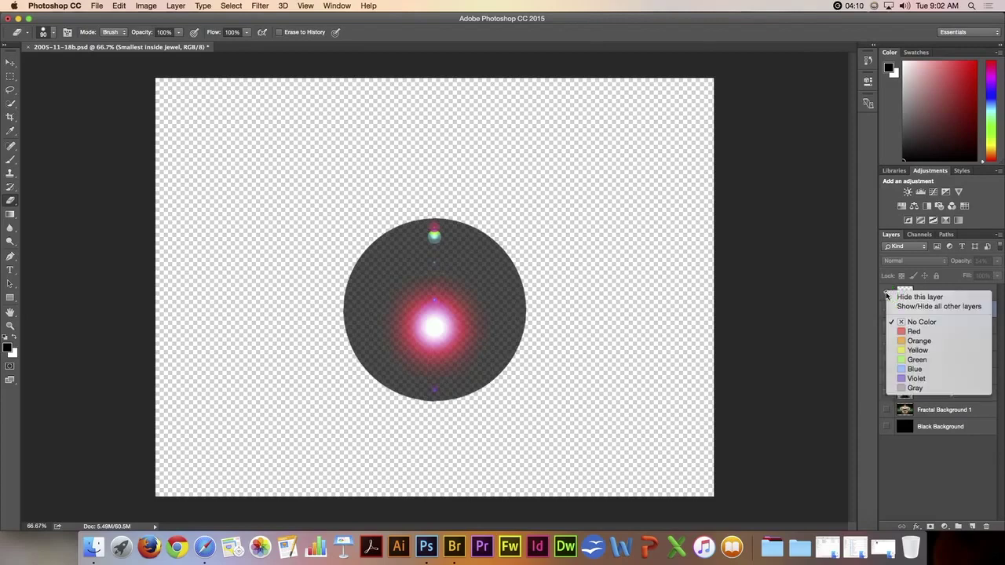
click(904, 307)
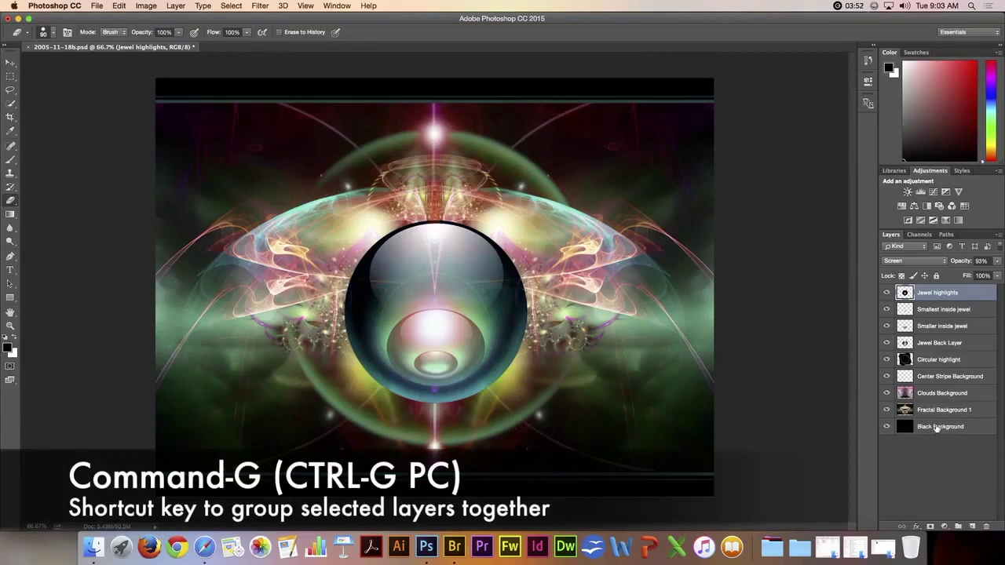
click(937, 428)
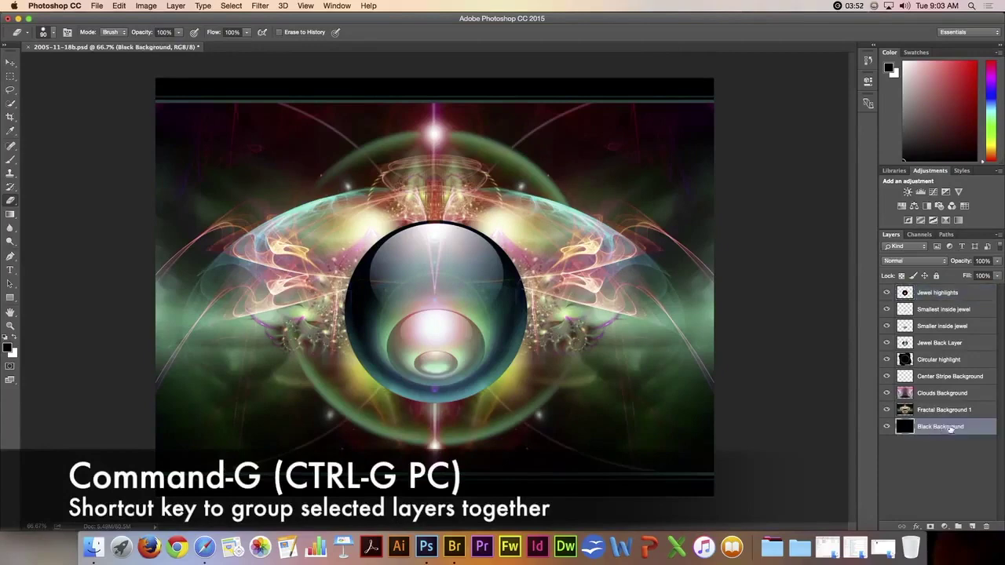
shift+click(942, 379)
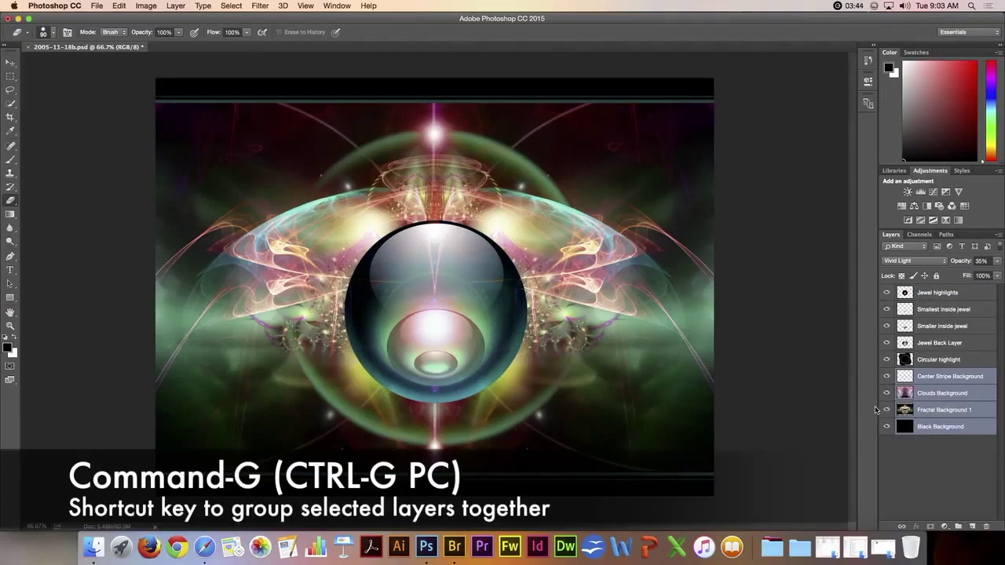
key(super+g)
double_click(927, 375)
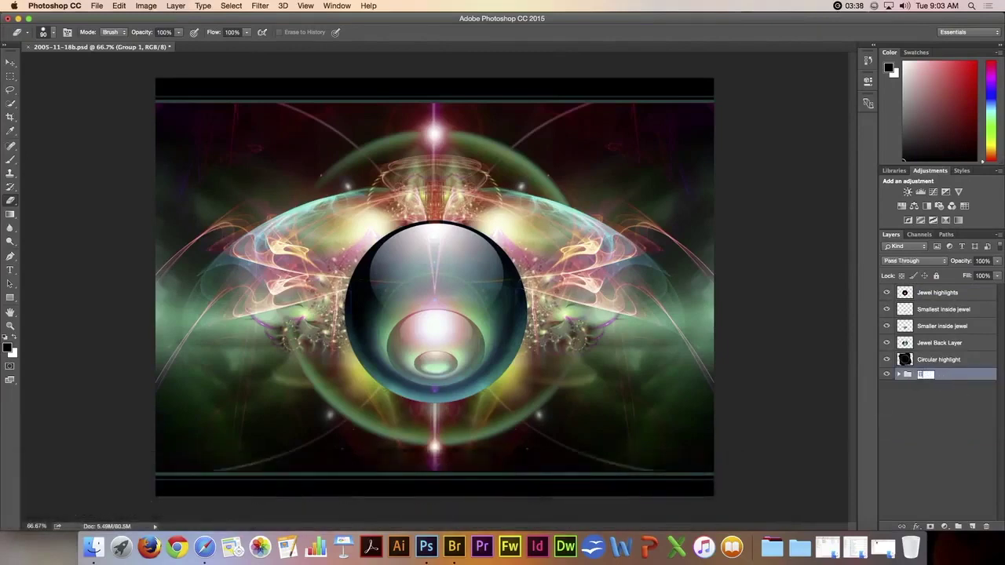
key(Return)
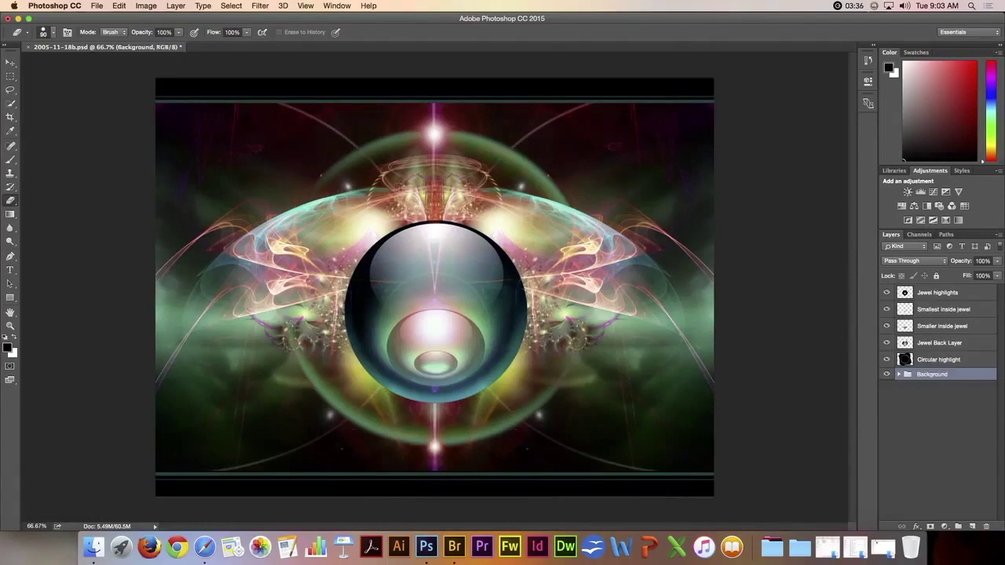
Group the five layers from Circular highlight to Jewel highlights and name it Jewel.
click(935, 361)
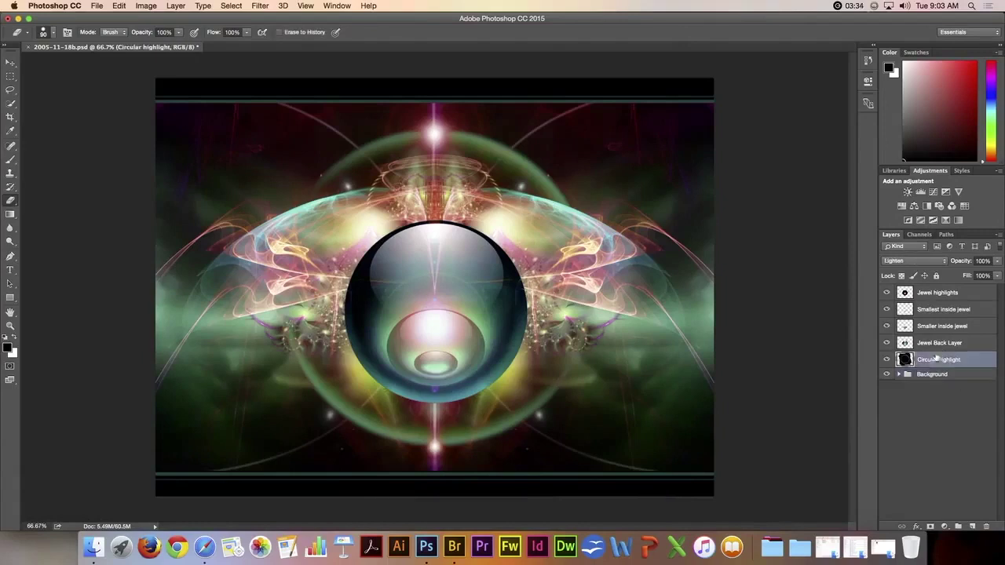
shift+click(929, 295)
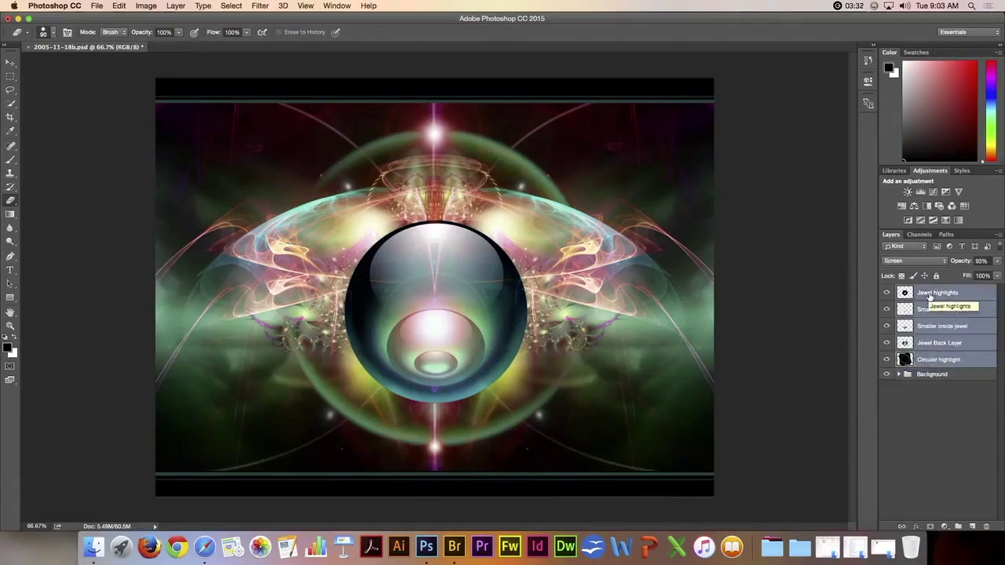
key(super+g)
click(925, 291)
double_click(925, 291)
key(BackSpace)
key(Return)
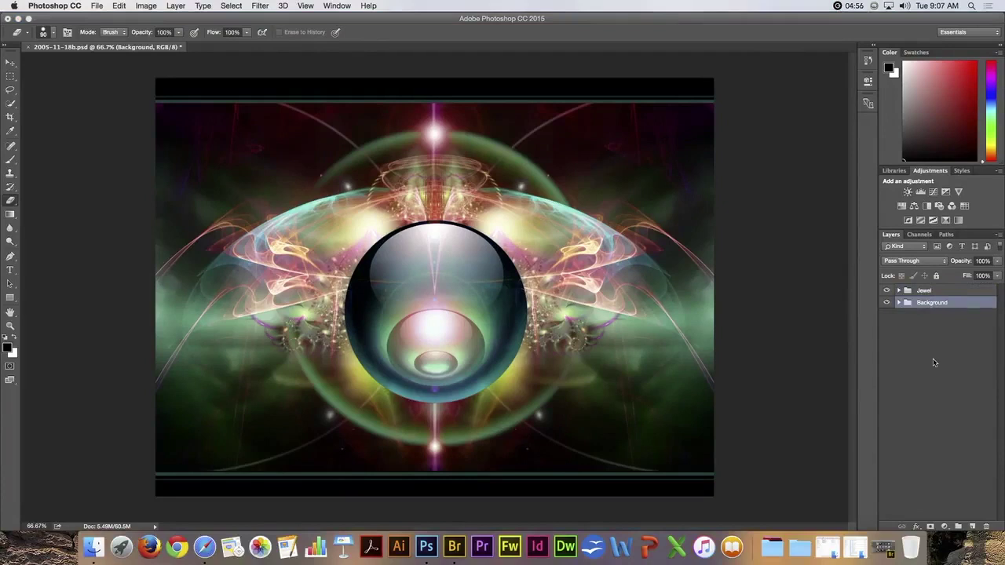
Set the Jewel group's colour label to Red and the Background group's to Green.
right_click(889, 293)
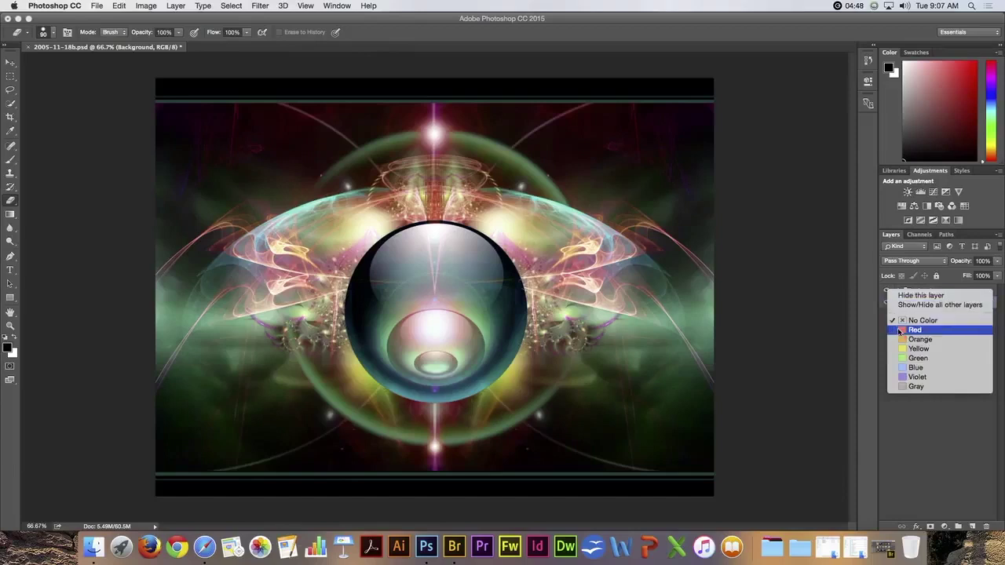
click(897, 330)
right_click(892, 305)
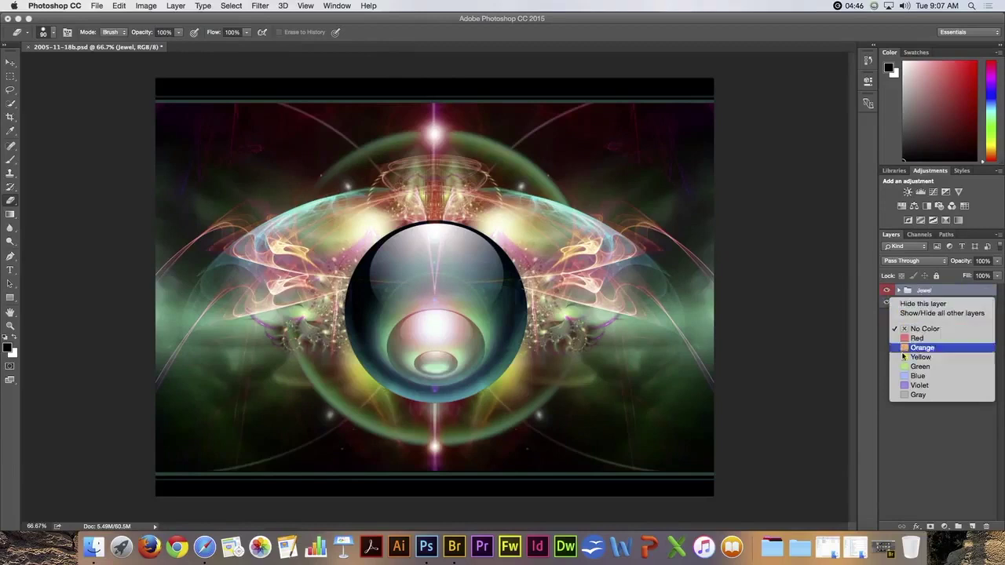
click(901, 367)
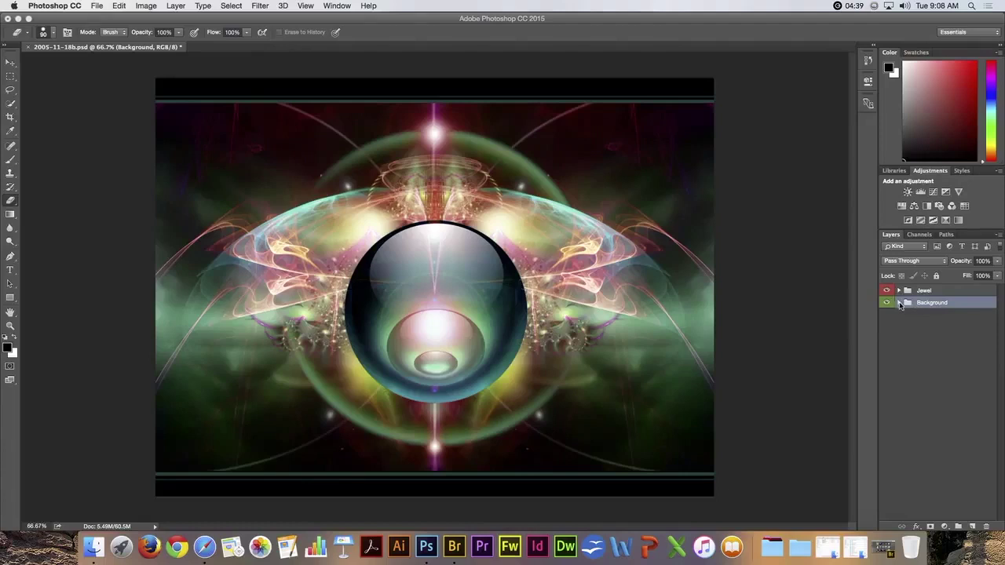
Select the Clouds Background layer and apply a Hue/Saturation hue shift of +143.
click(900, 303)
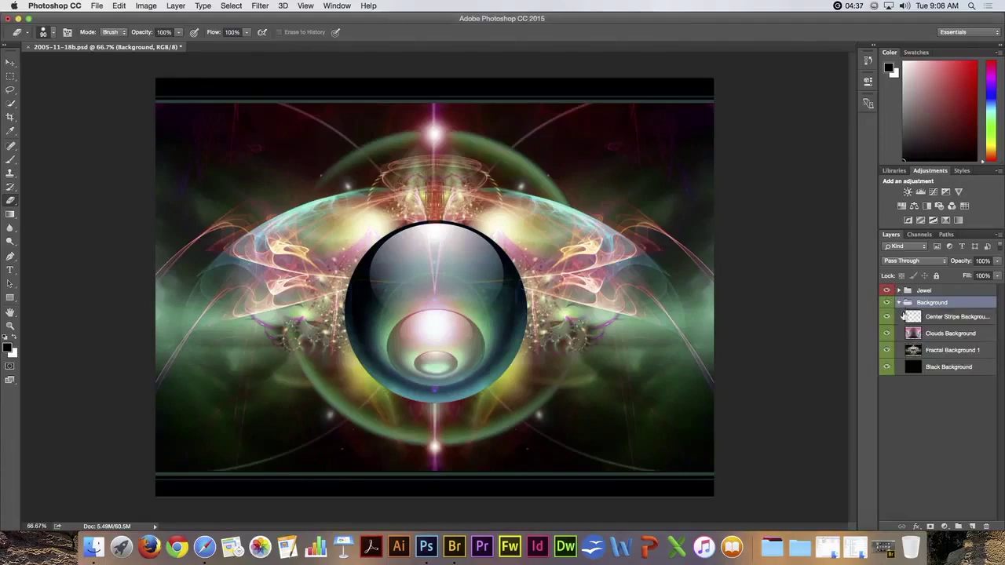
click(945, 320)
click(943, 338)
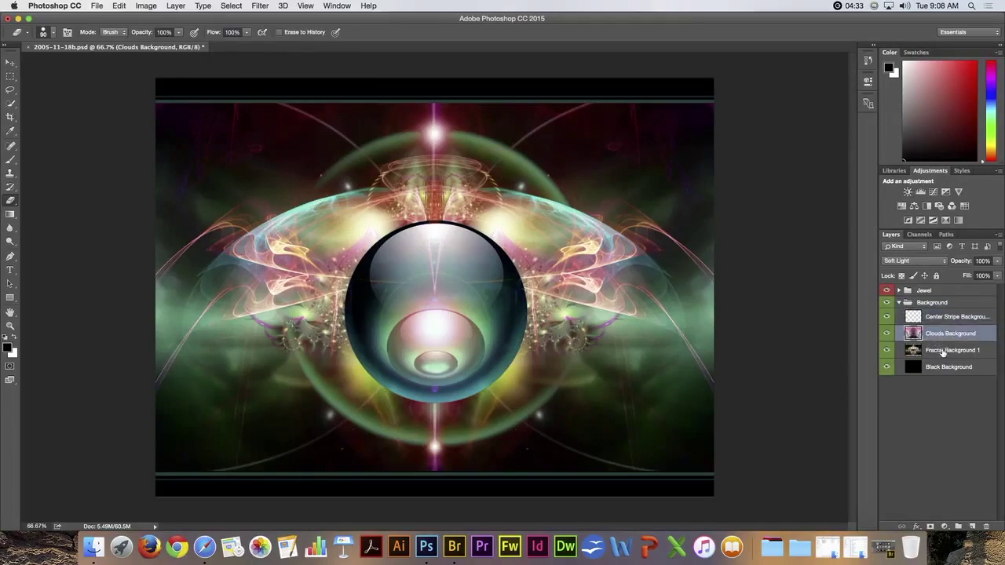
click(943, 353)
click(944, 335)
key(super+u)
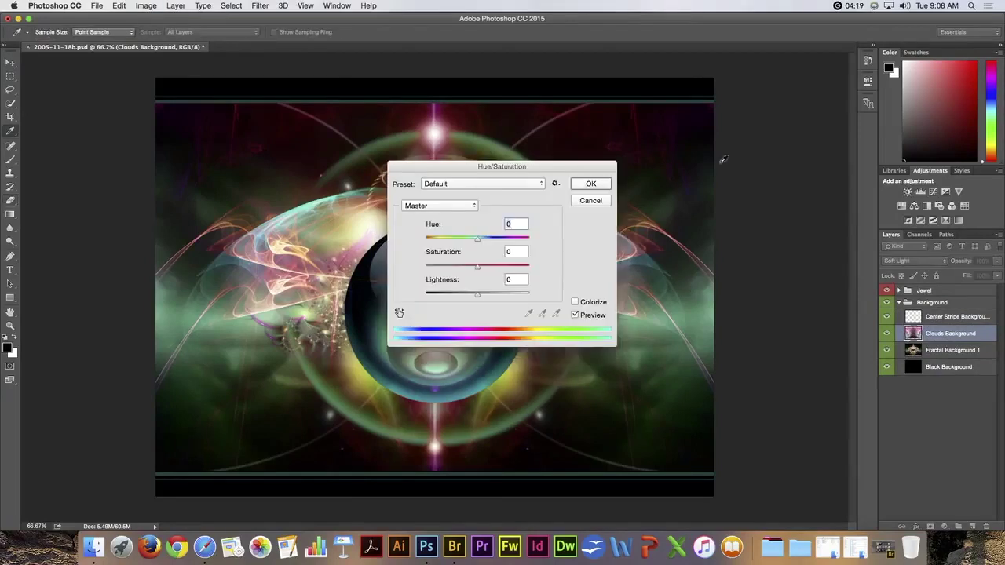
drag(553, 165, 784, 123)
drag(707, 199, 751, 197)
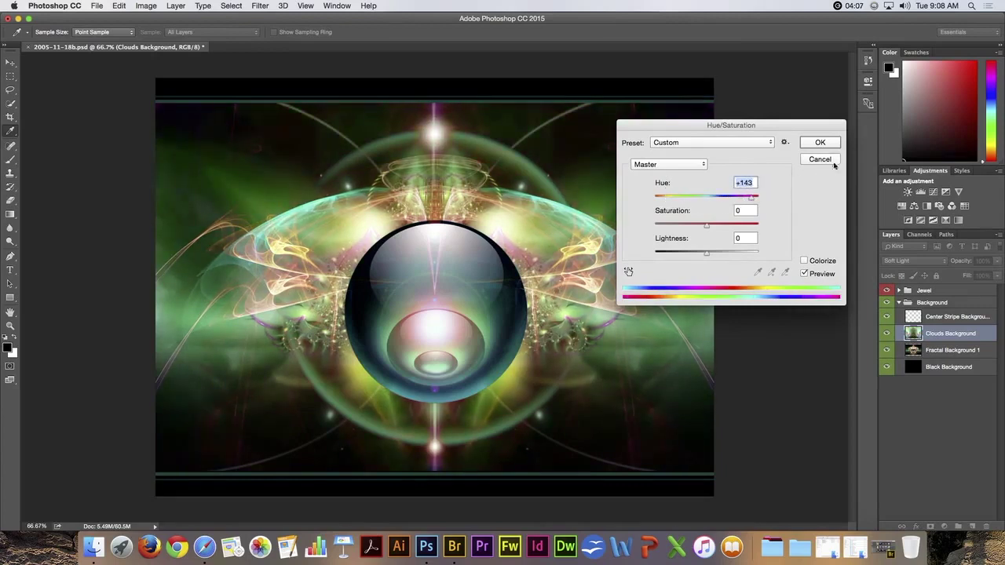
click(821, 143)
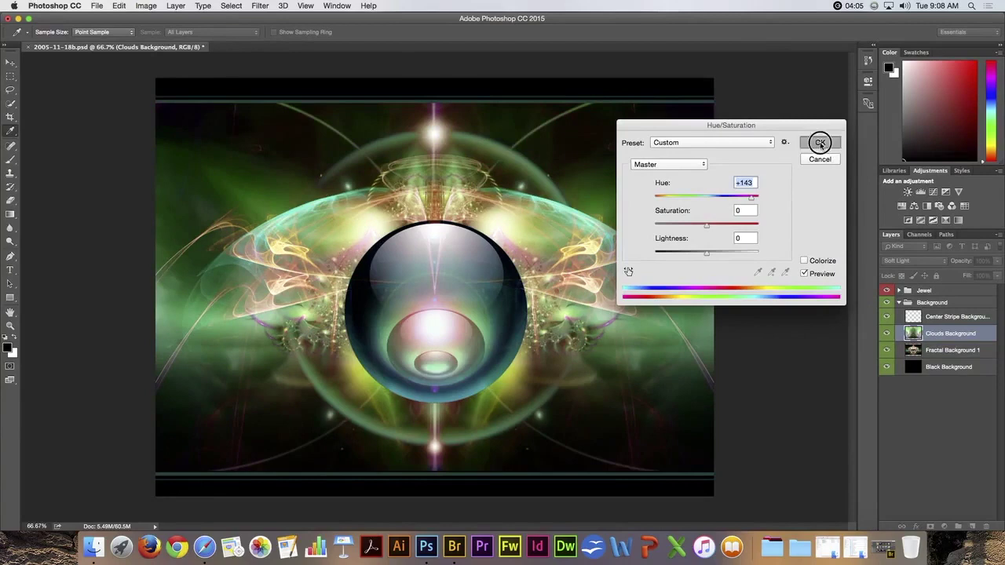
key(e)
click(899, 304)
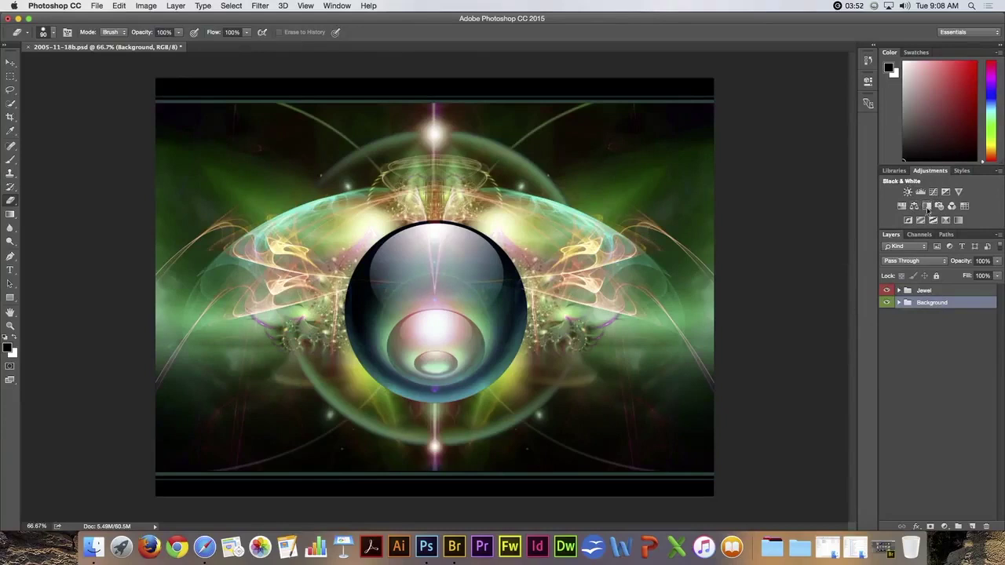
click(903, 206)
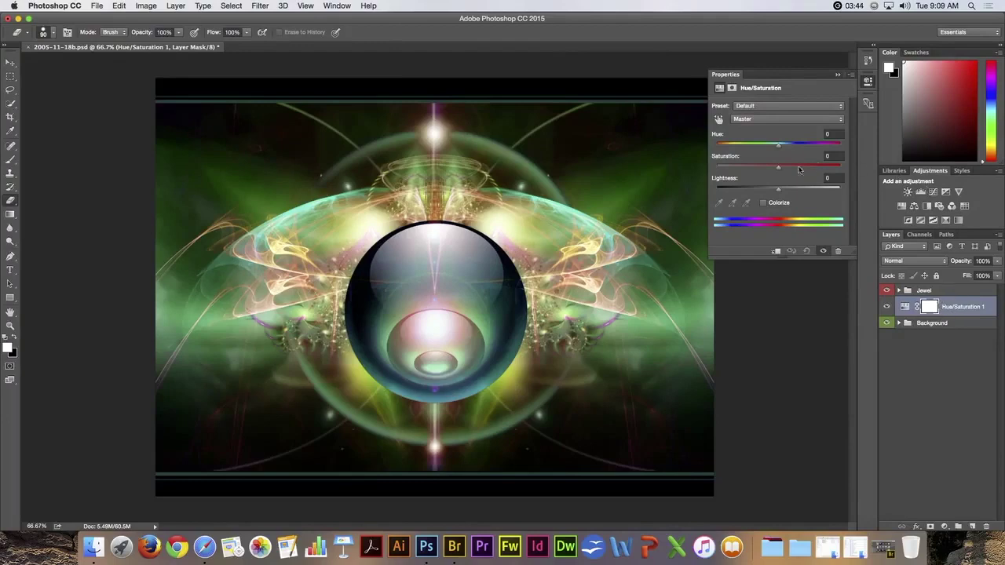
mouse_move(780, 149)
mouse_down()
mouse_move(836, 153)
mouse_move(751, 149)
mouse_move(785, 149)
mouse_move(770, 148)
mouse_up()
click(837, 74)
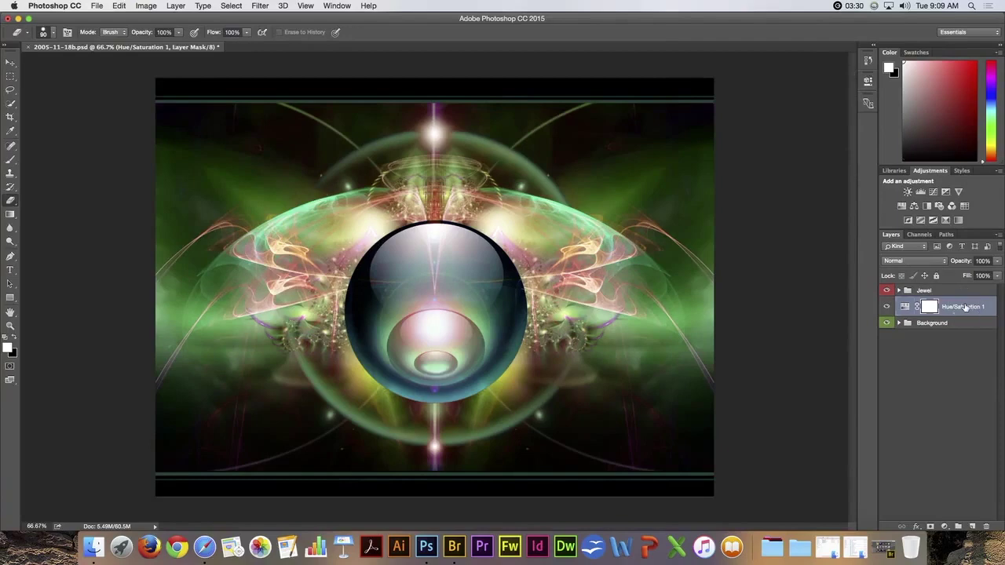
key(BackSpace)
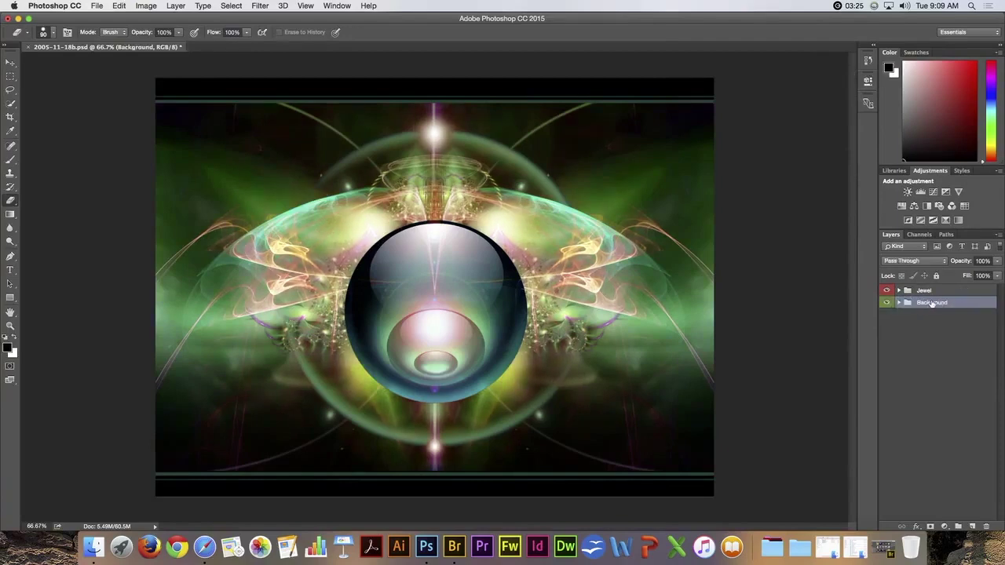
Select both groups and try moving Background above Jewel, checking its visibility.
click(932, 303)
shift+click(931, 289)
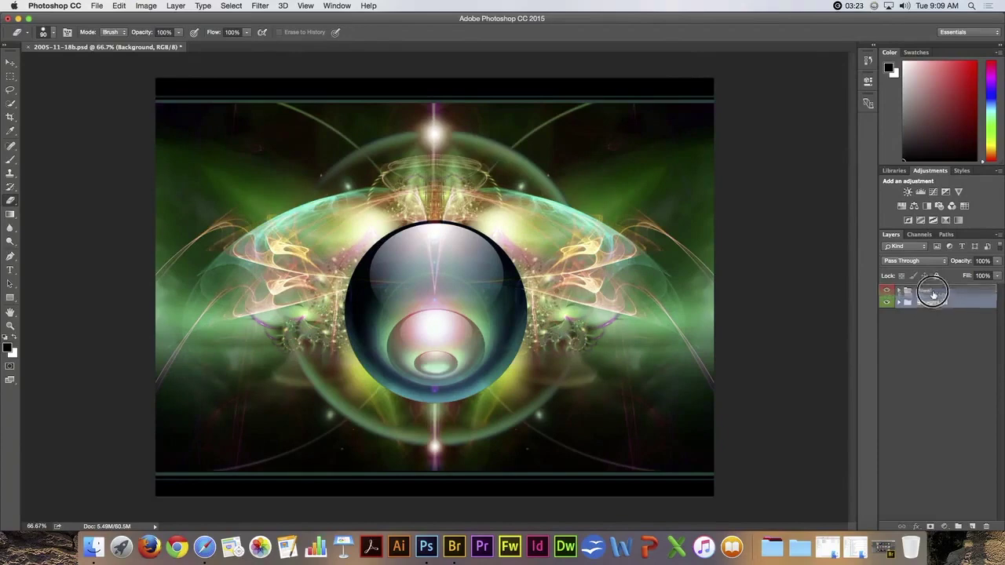
drag(931, 289, 929, 286)
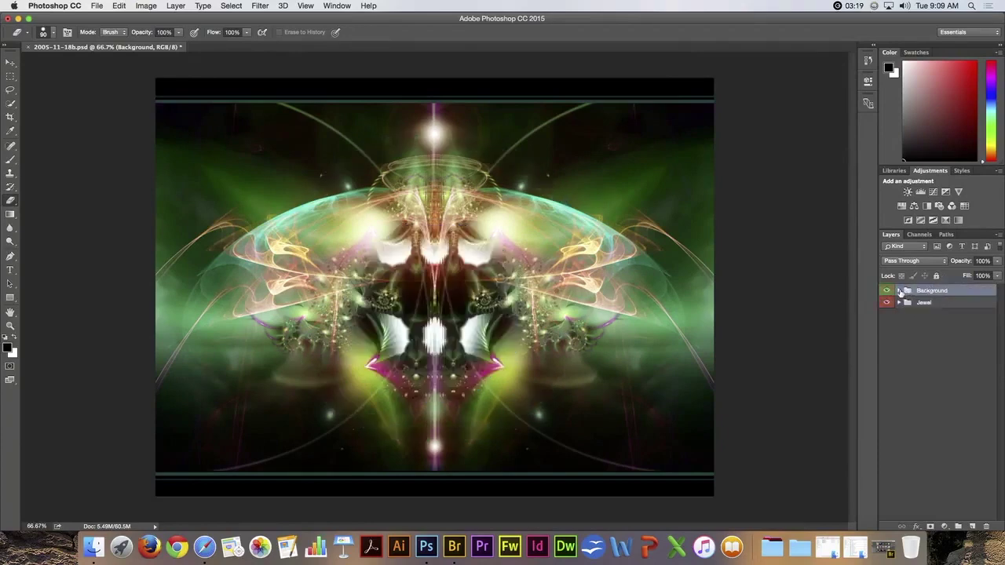
click(900, 290)
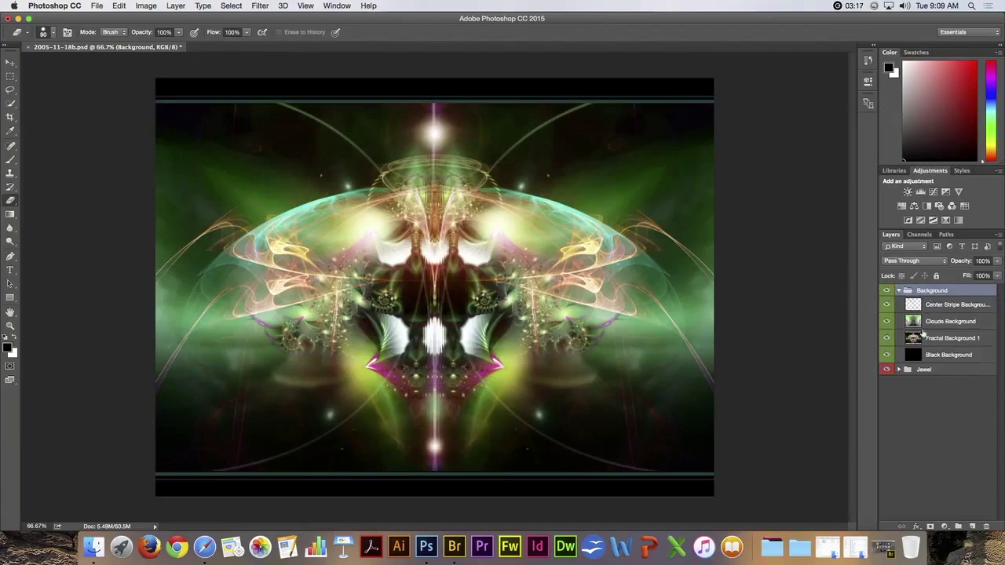
click(900, 290)
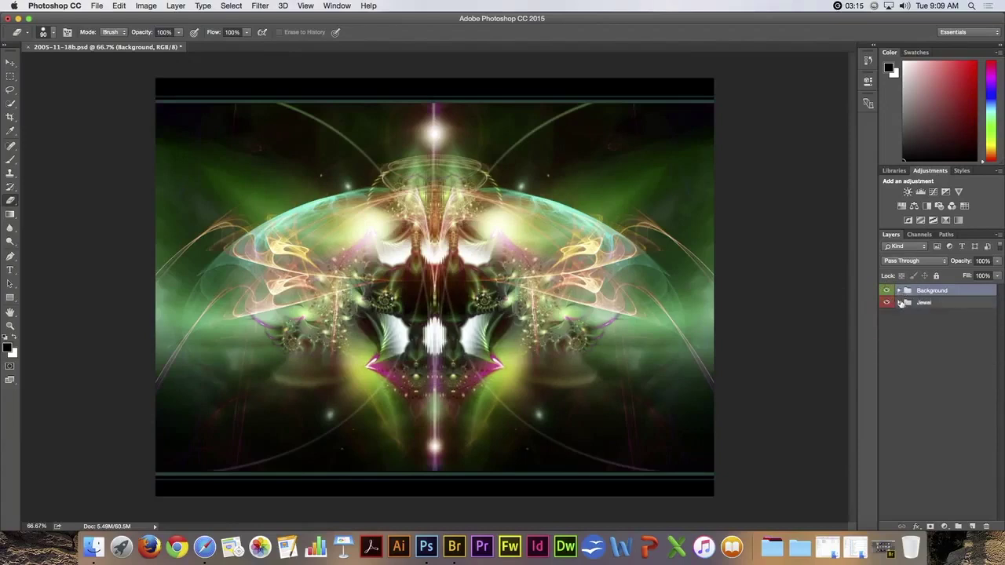
click(886, 291)
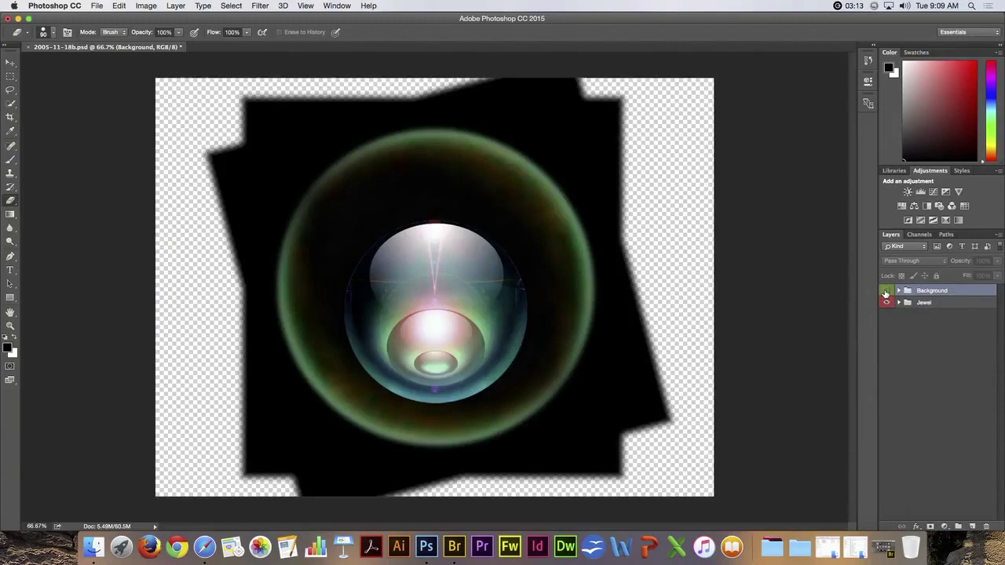
click(886, 290)
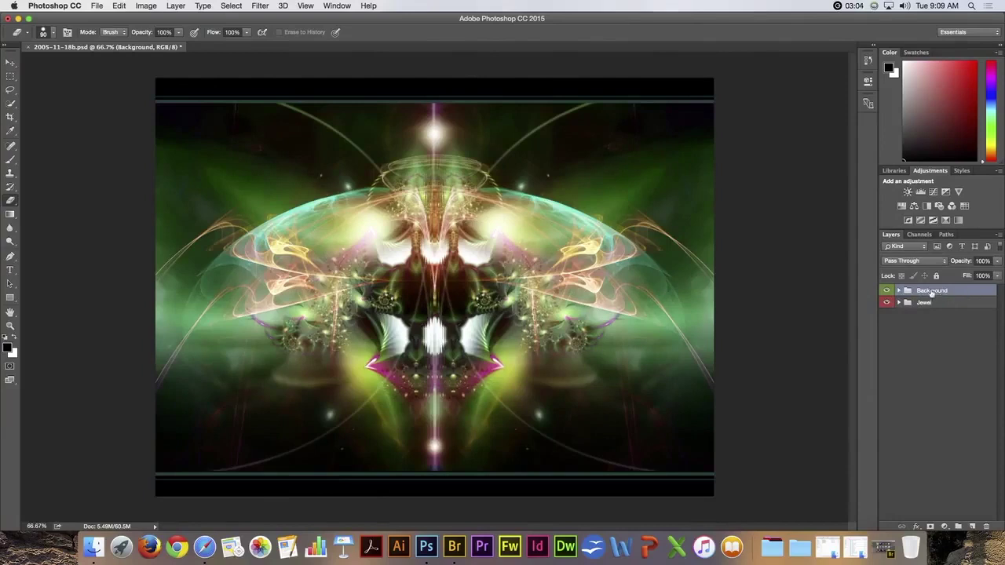
Move Background into the Jewel group, then out below it, and collapse Jewel.
click(940, 292)
drag(939, 292, 928, 304)
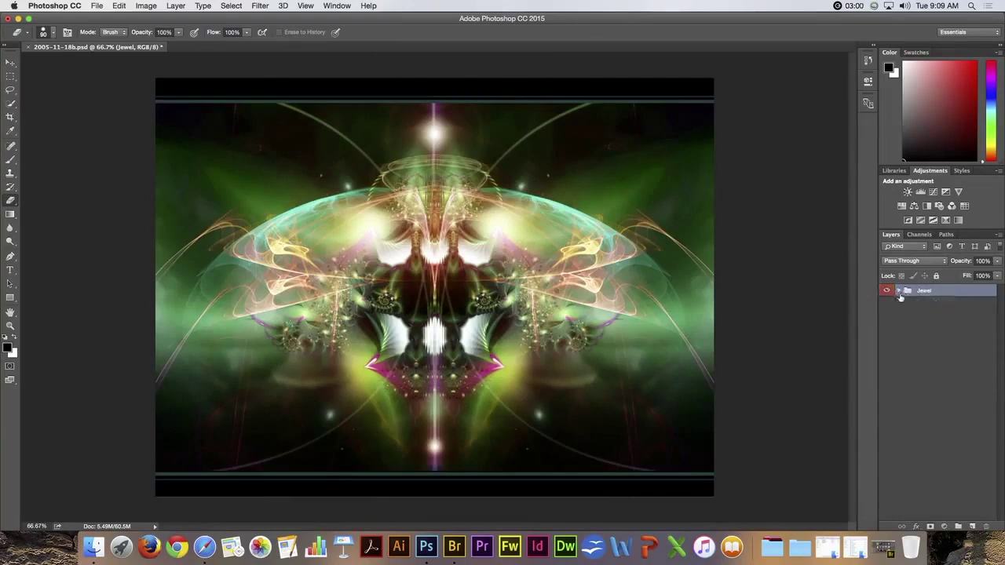
click(899, 290)
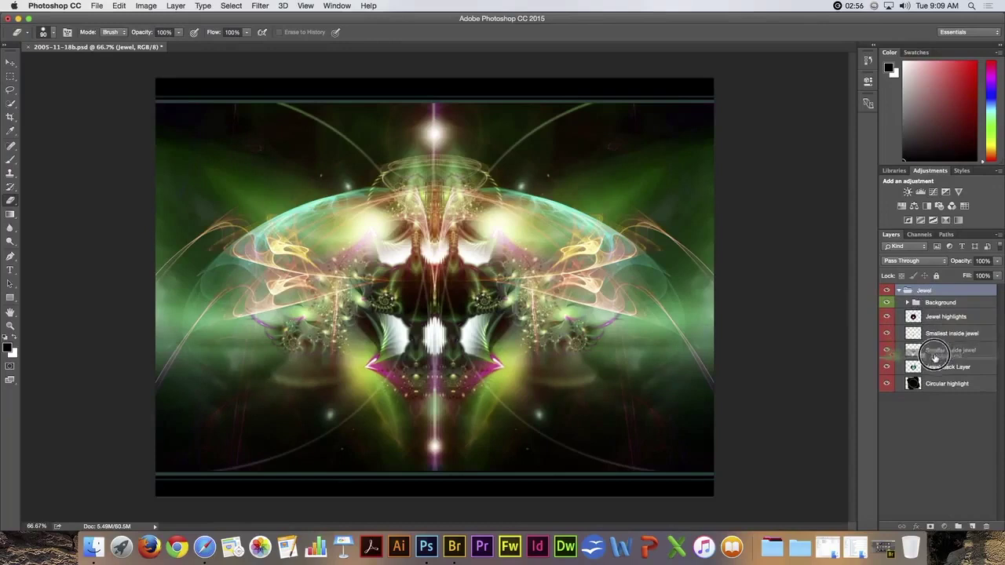
drag(931, 389, 923, 390)
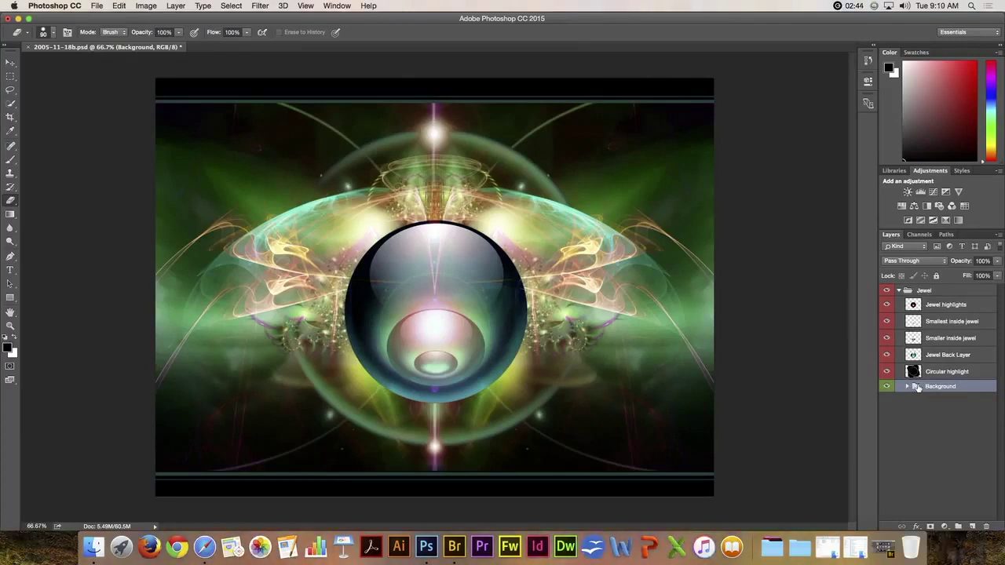
drag(917, 388, 925, 420)
click(899, 291)
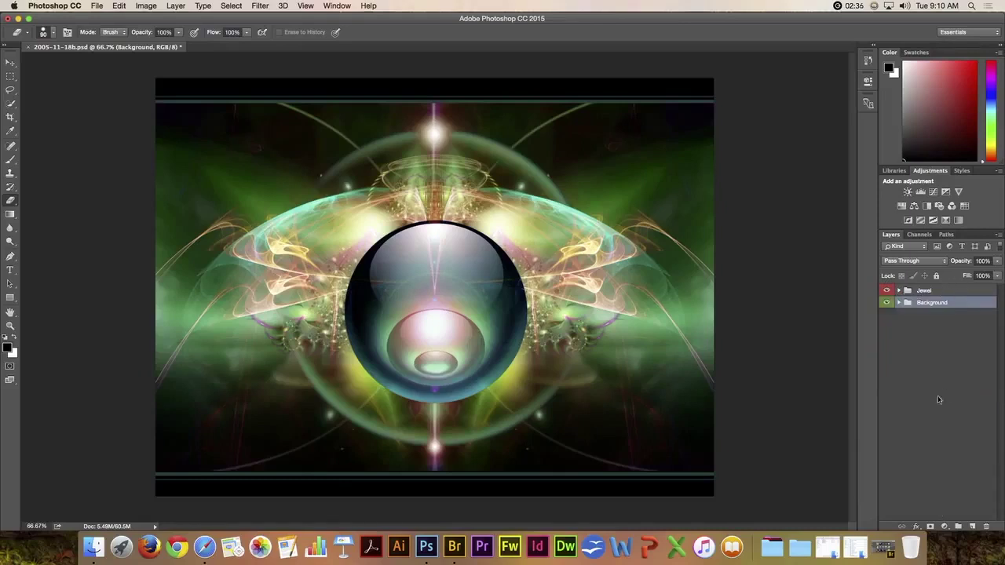
Add a layer mask to the Jewel group and paint black over the sphere's centre with a ~175 brush.
click(932, 292)
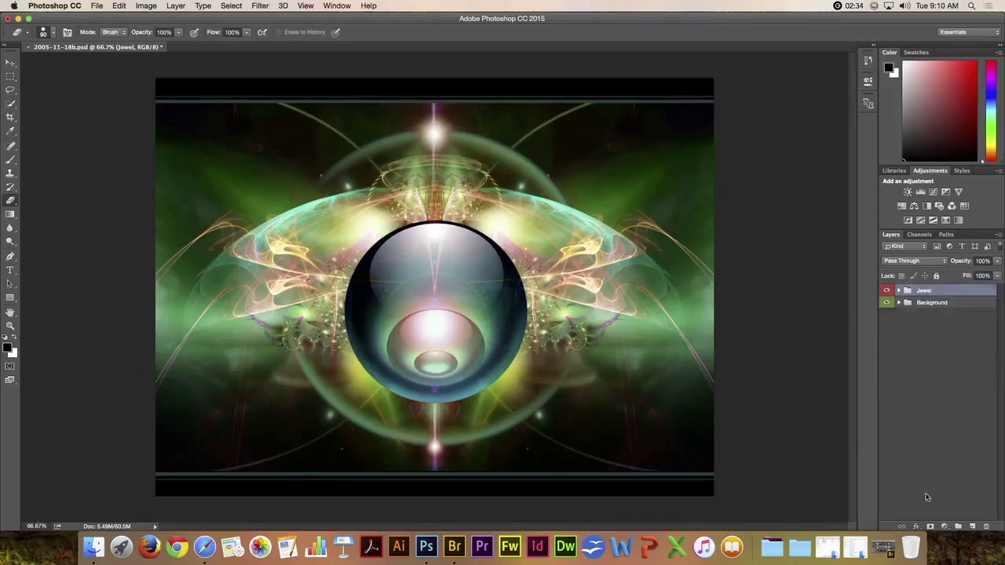
click(930, 527)
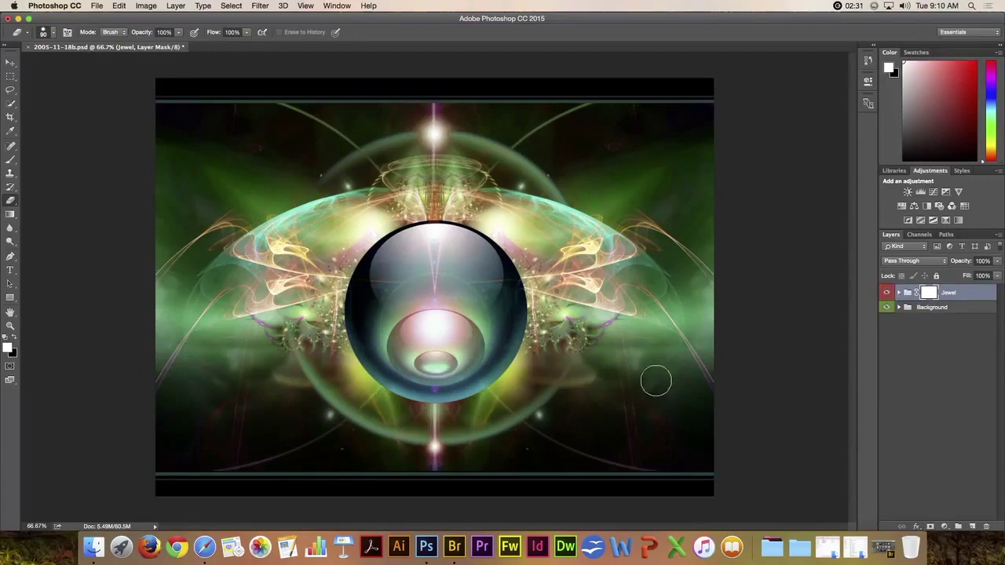
key(x)
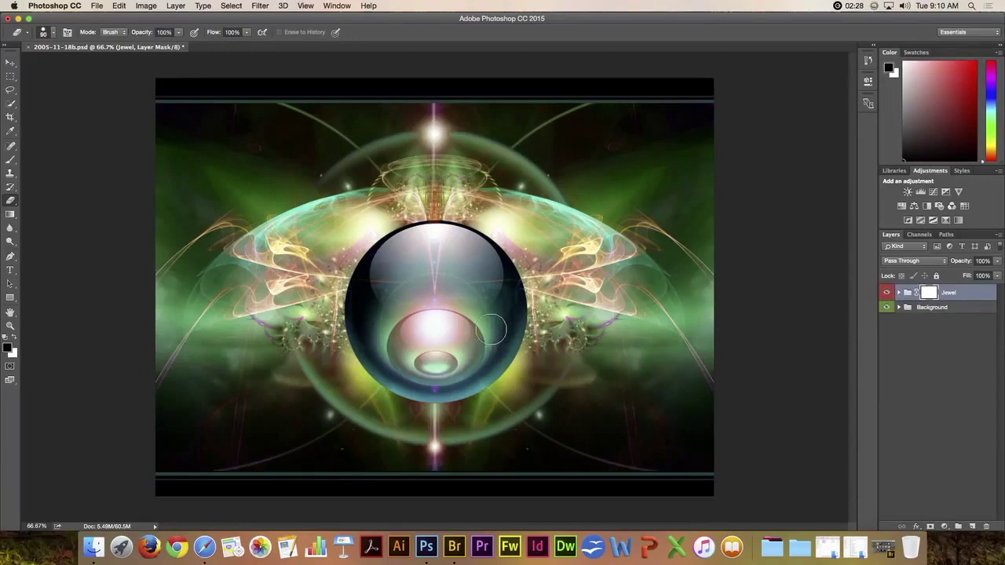
key(b)
key(bracketright)
key(bracketright)
key(bracketright)
key(bracketright)
key(bracketright)
key(bracketright)
key(bracketright)
key(bracketright)
key(bracketright)
key(bracketright)
key(bracketright)
key(bracketright)
mouse_move(503, 308)
mouse_down()
mouse_move(423, 314)
mouse_move(447, 298)
mouse_move(428, 297)
mouse_move(438, 341)
mouse_move(467, 301)
mouse_move(429, 311)
mouse_move(440, 348)
mouse_move(466, 307)
mouse_move(422, 328)
mouse_move(442, 349)
mouse_move(472, 307)
mouse_move(410, 321)
mouse_move(467, 328)
mouse_move(436, 322)
mouse_up()
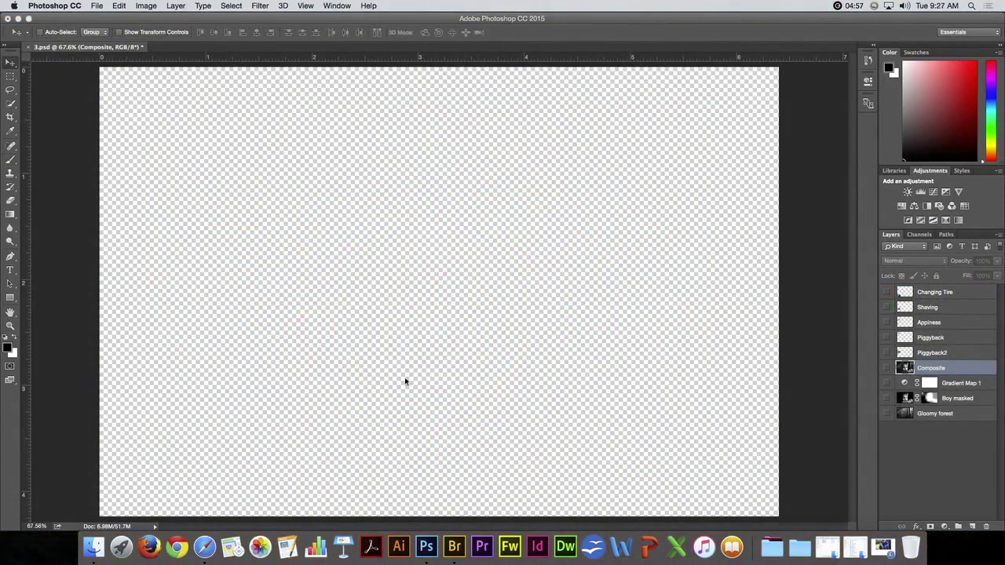
Show Gloomy forest and Boy masked, inspect the boy's mask, then switch on Gradient Map 1.
click(888, 414)
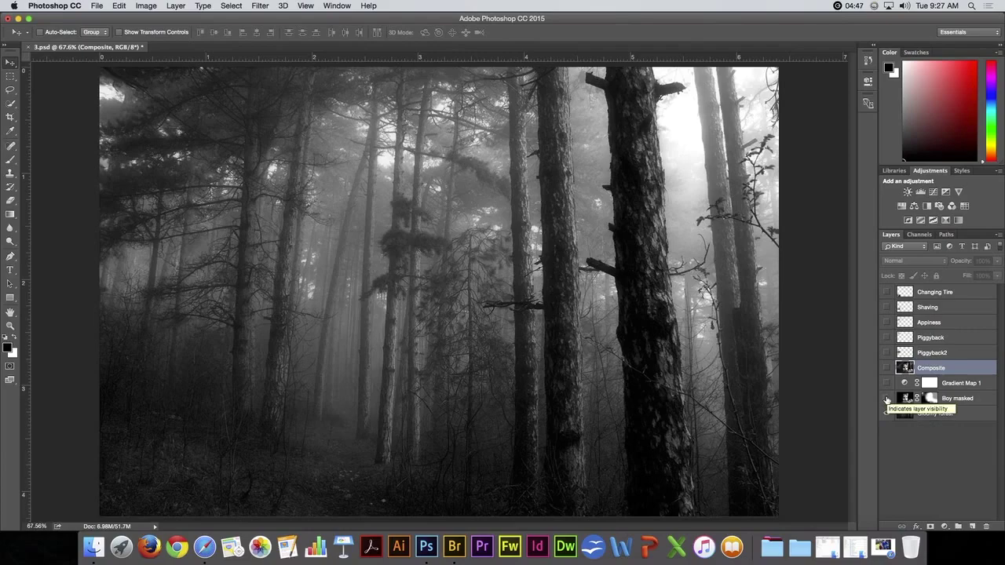
click(886, 399)
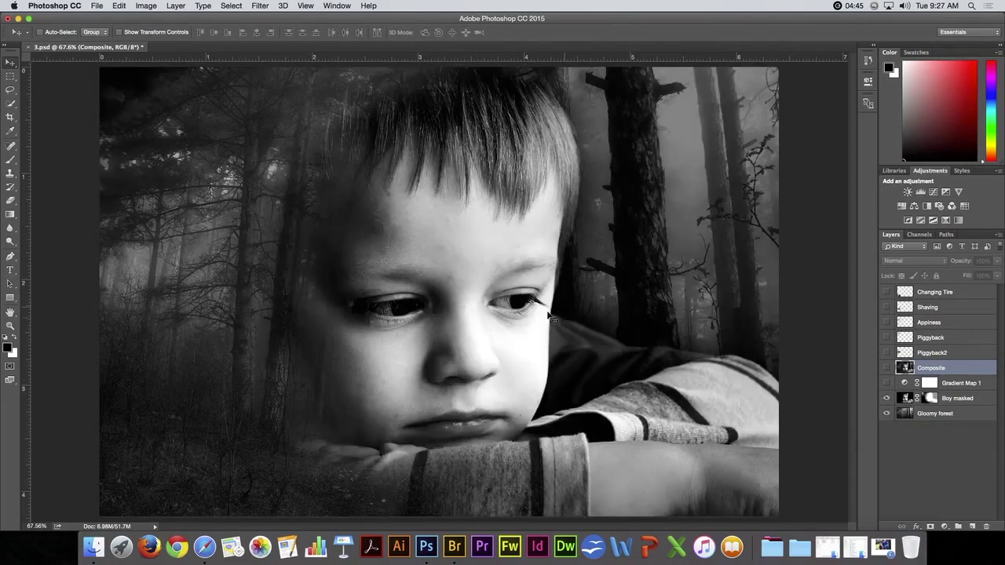
shift+click(932, 399)
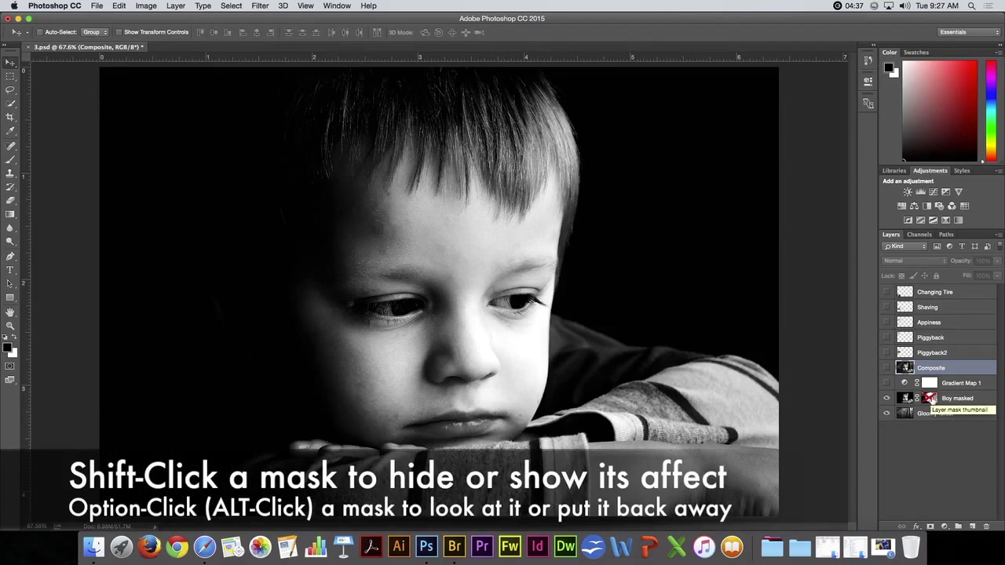
shift+click(931, 399)
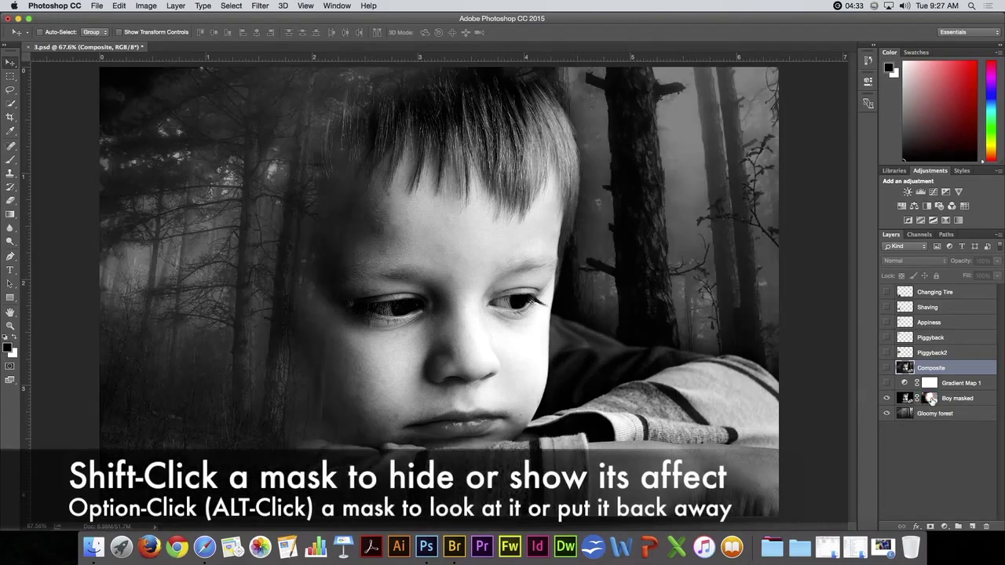
alt+click(931, 399)
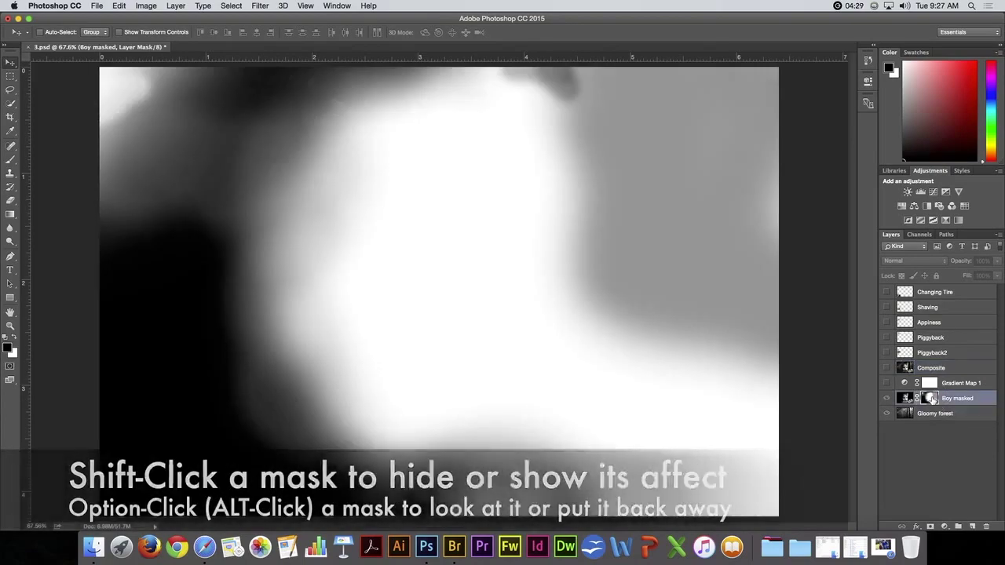
alt+click(931, 399)
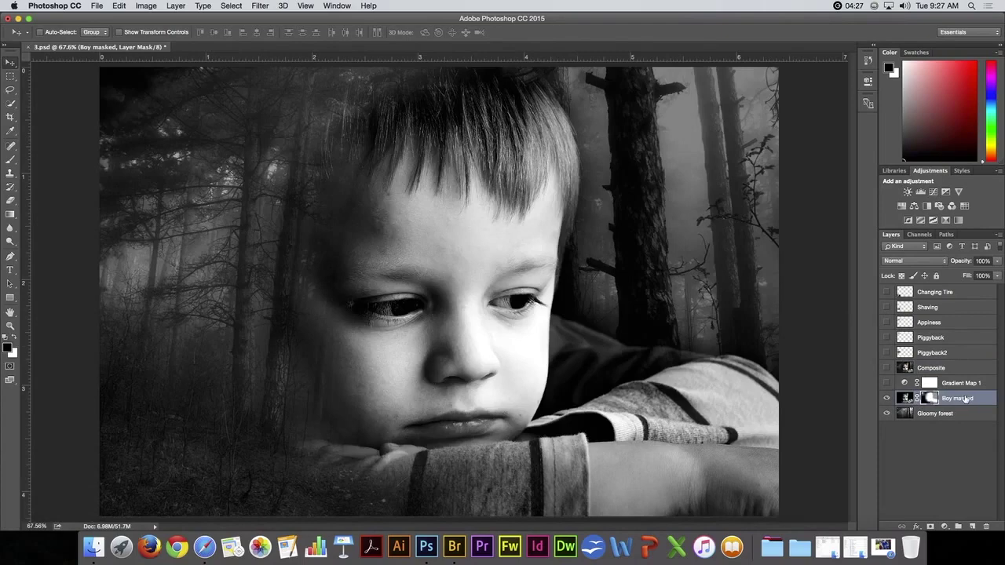
click(887, 383)
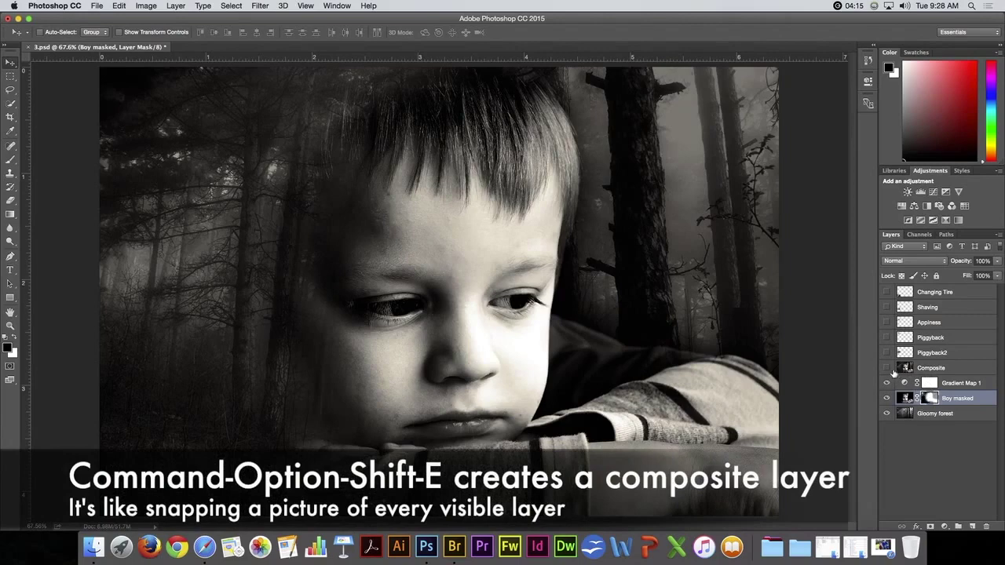
Show the Composite layer and hide Gradient Map 1, Boy masked and Gloomy forest.
click(887, 368)
click(887, 383)
drag(887, 399, 888, 414)
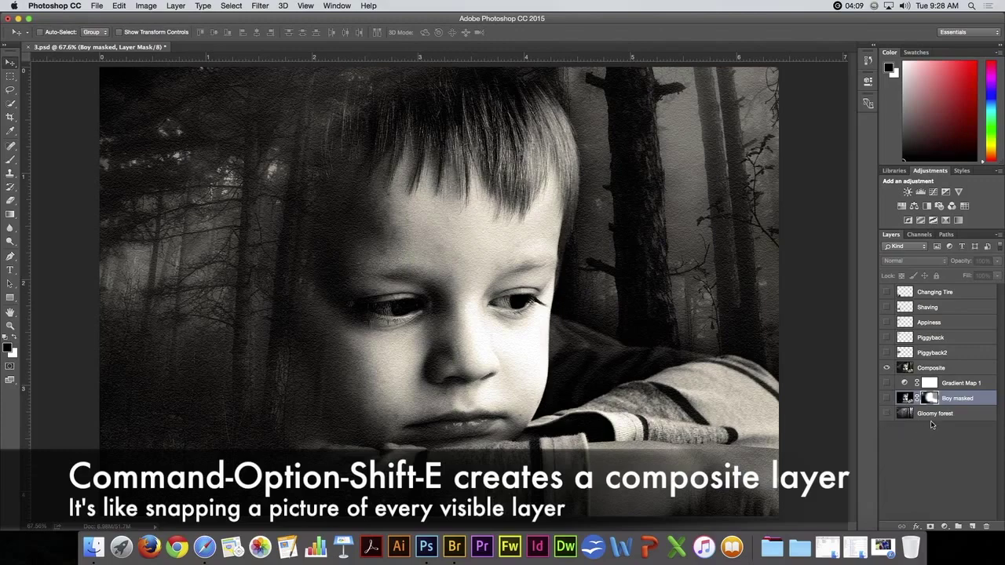
Show the five photos: Piggyback2, Piggyback, Appiness, Shaving and Changing Tire.
click(889, 355)
click(887, 338)
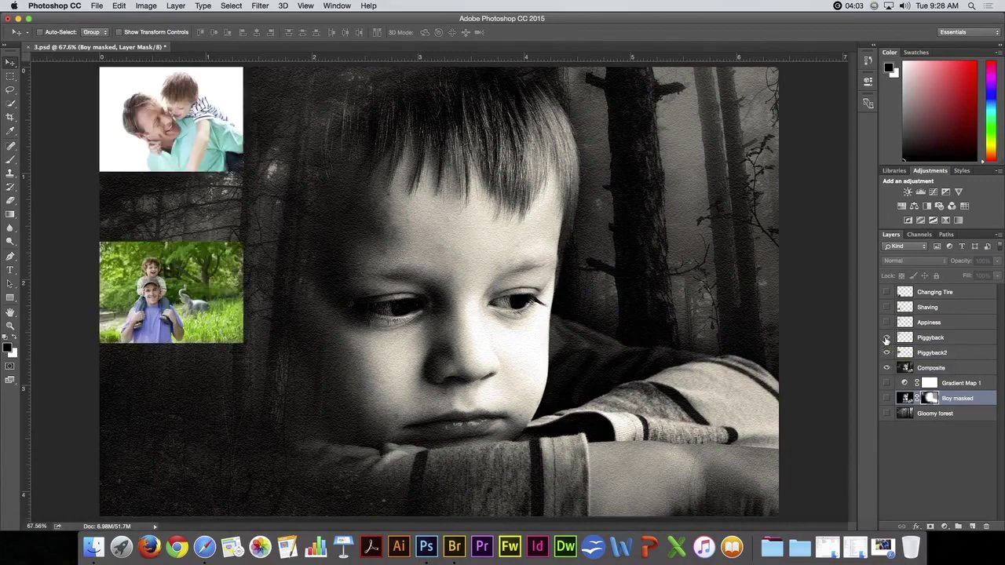
click(887, 323)
click(887, 308)
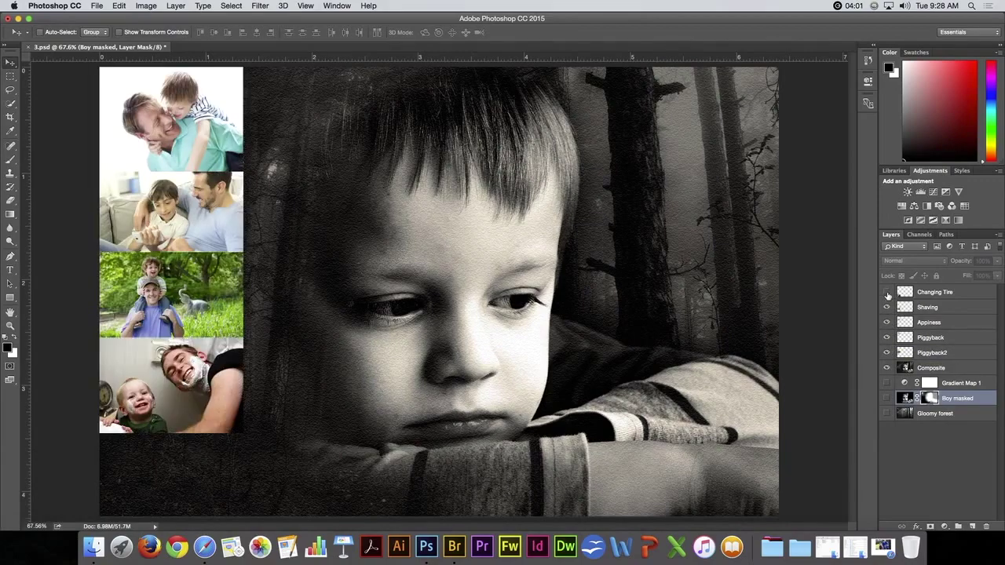
click(886, 292)
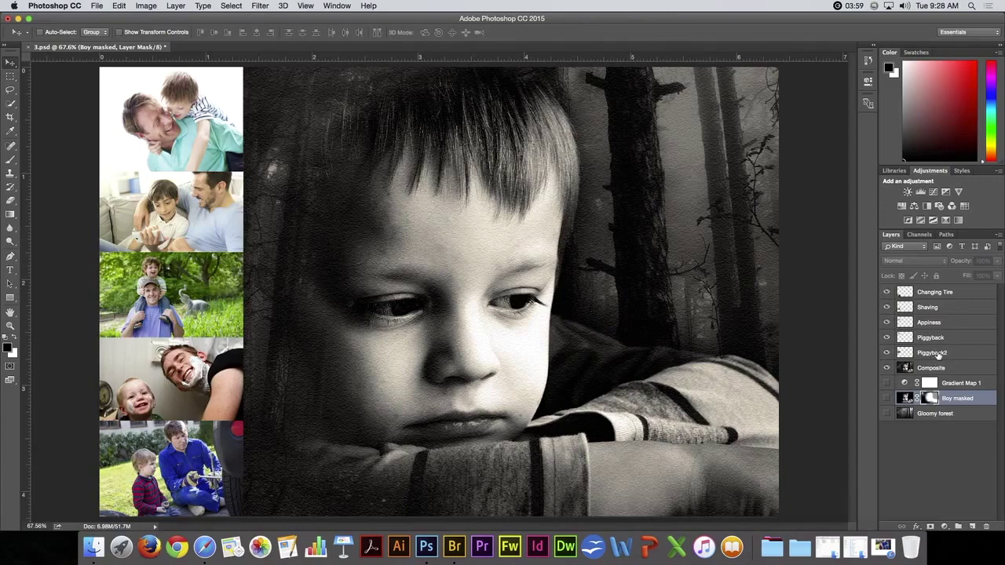
Group the five photo layers from Piggyback2 to Changing Tire and name the group 'Fathers and Sons'.
click(951, 354)
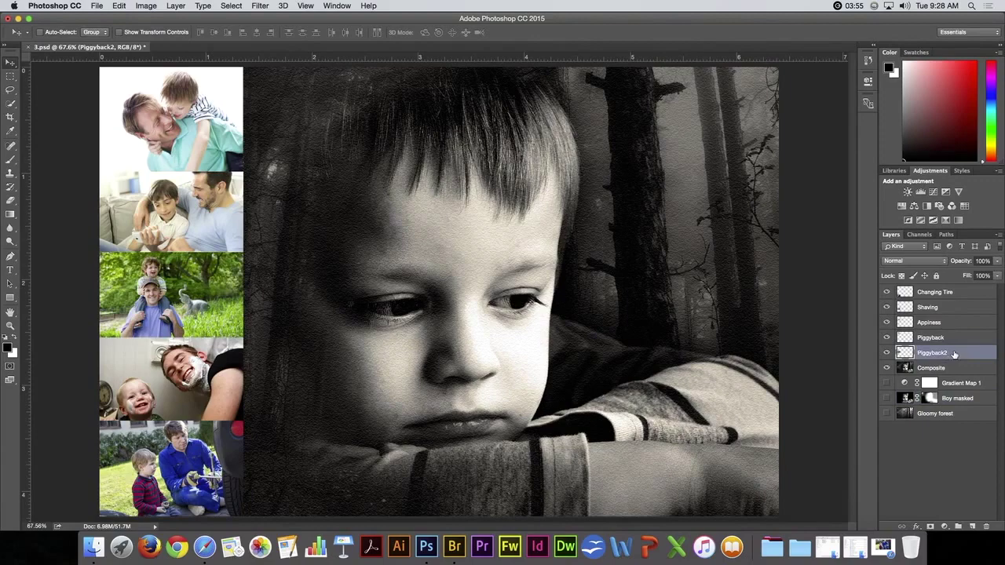
shift+click(951, 293)
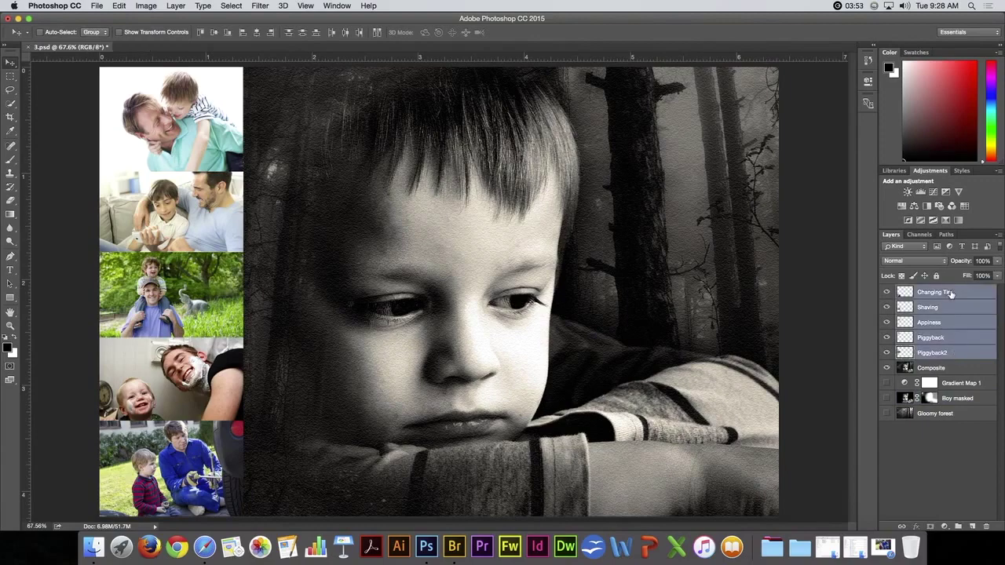
key(super+g)
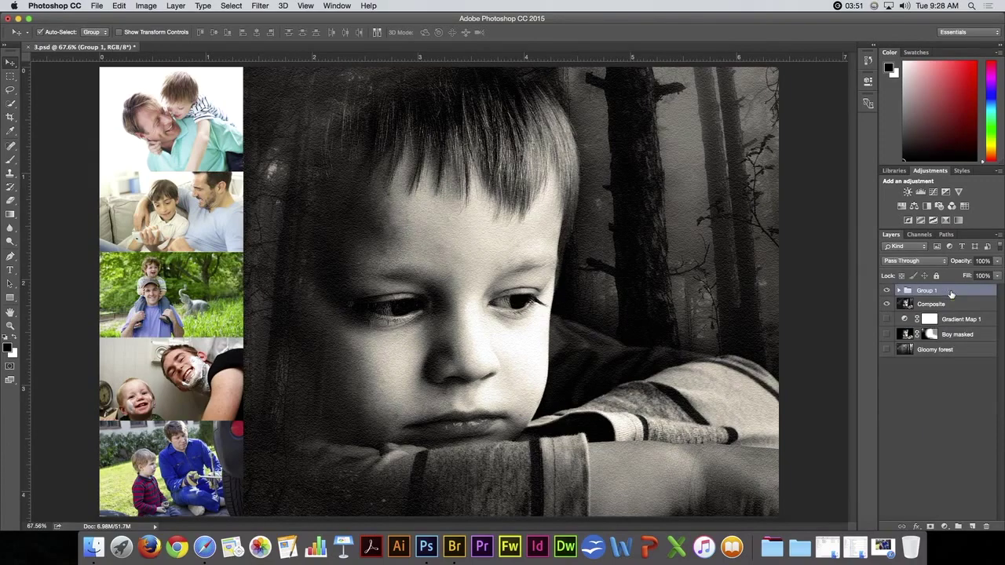
double_click(929, 291)
text(Fathers and Sons)
key(Return)
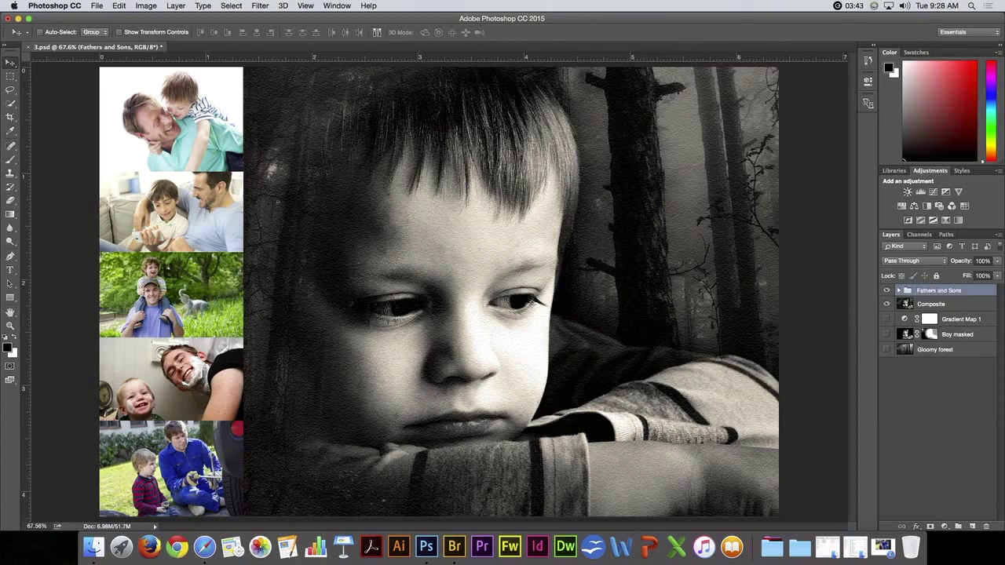
Briefly toggle Boy masked's visibility, then expand the Fathers and Sons group.
click(888, 334)
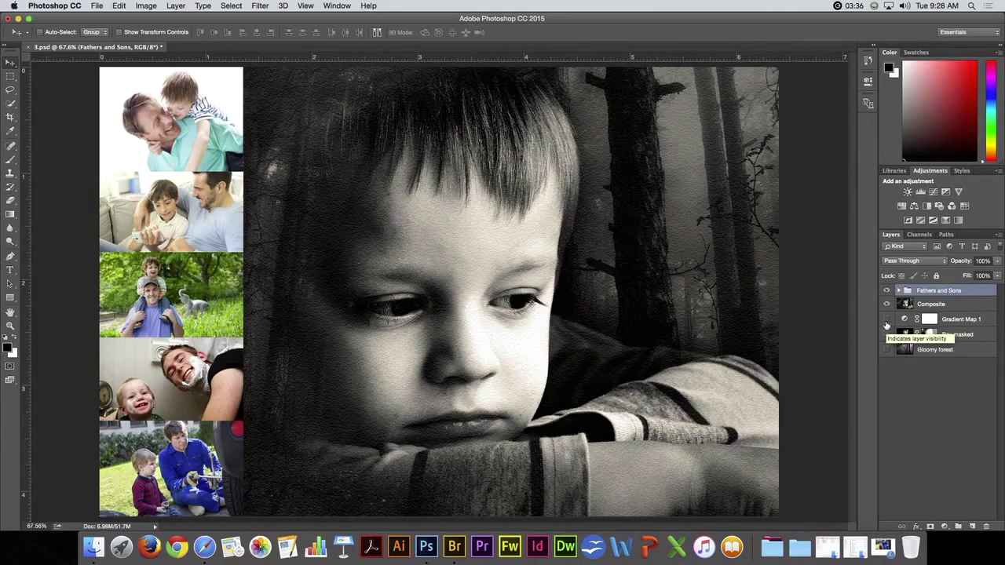
click(887, 334)
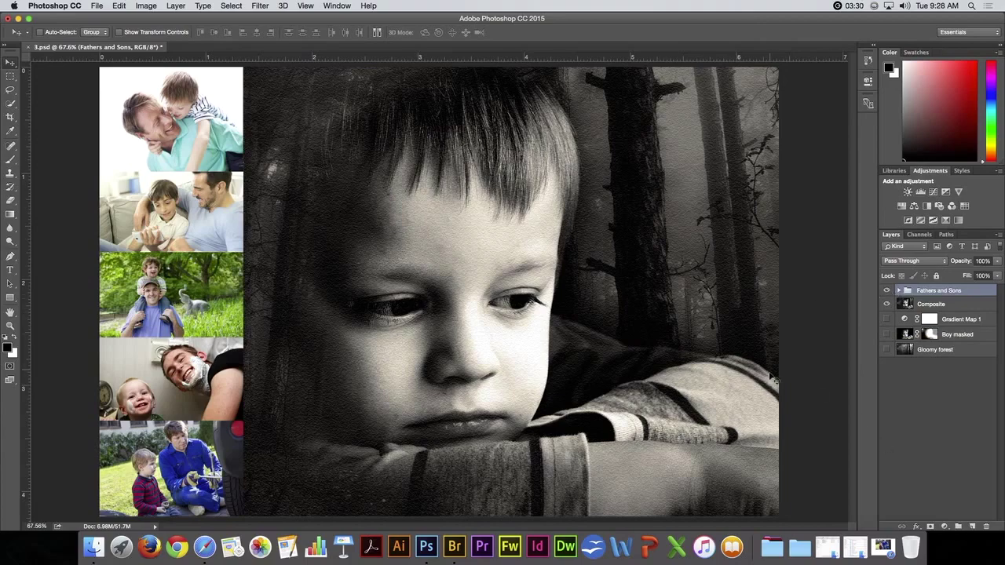
click(889, 319)
click(900, 292)
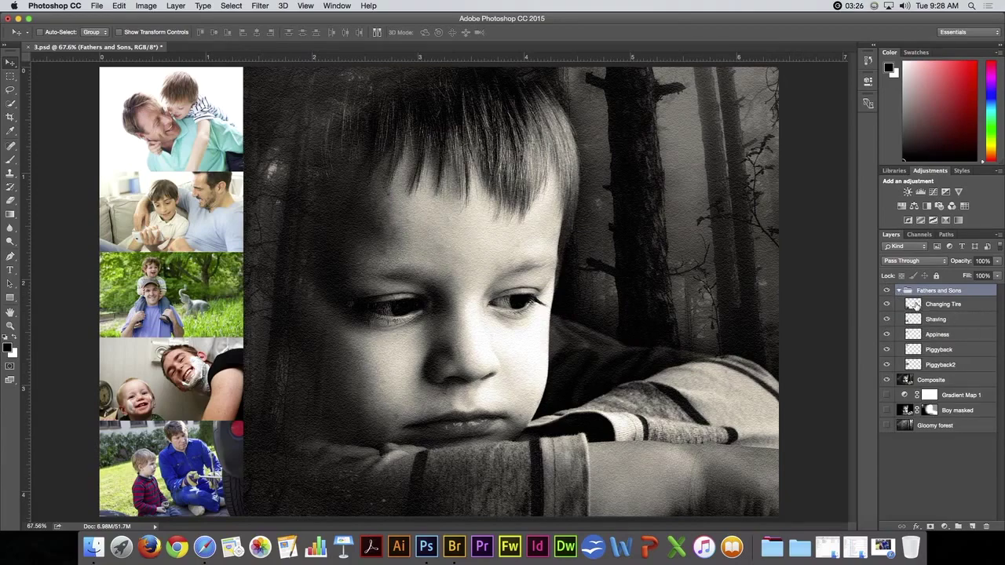
Add a Stroke layer style to the Changing Tire photo.
click(917, 308)
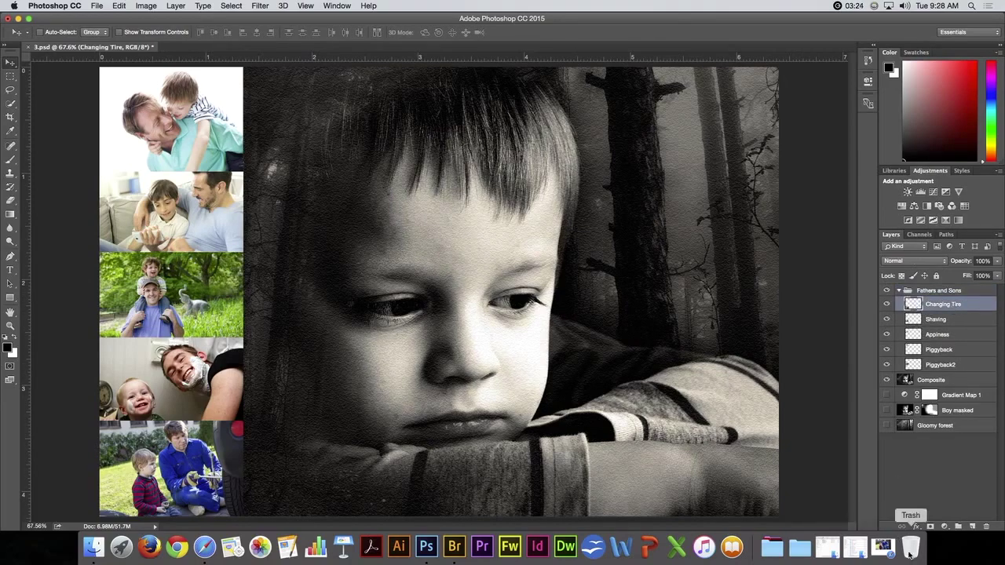
click(917, 528)
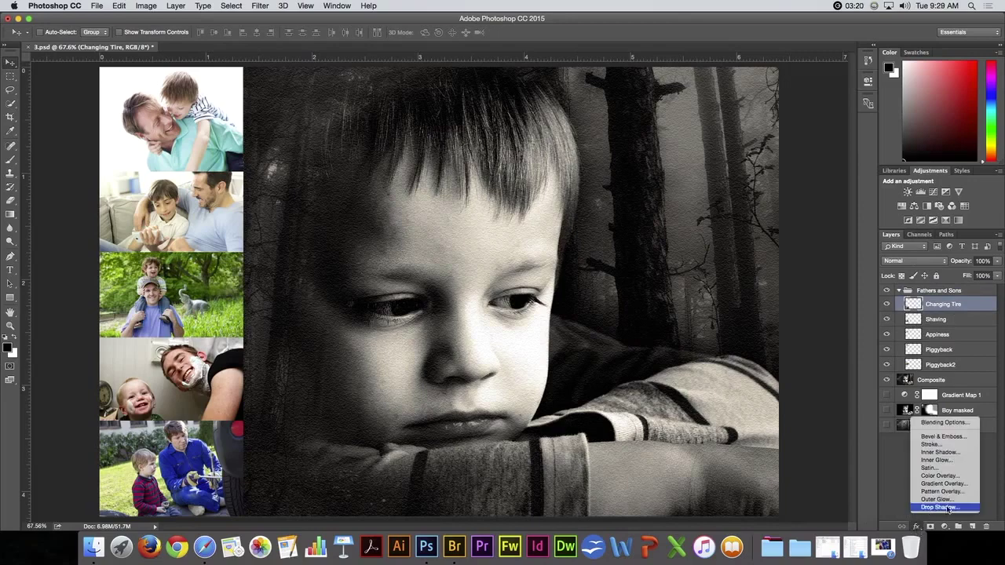
click(932, 444)
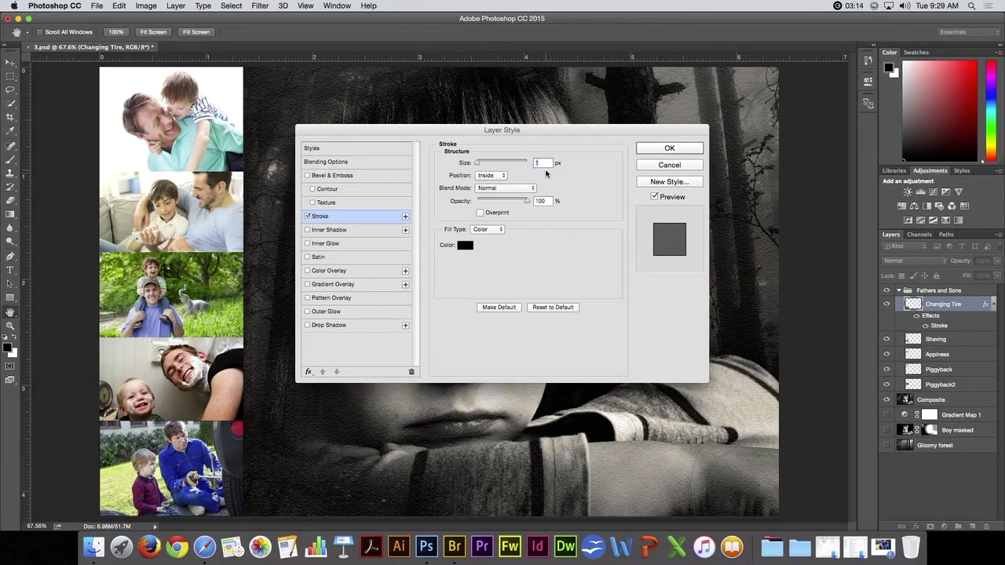
Try thicker and thinner stroke sizes, then cancel the Layer Style dialog.
key(Up)
key(Up)
key(Up)
key(Up)
key(Up)
key(Up)
key(Up)
key(Up)
key(Up)
key(Up)
key(Up)
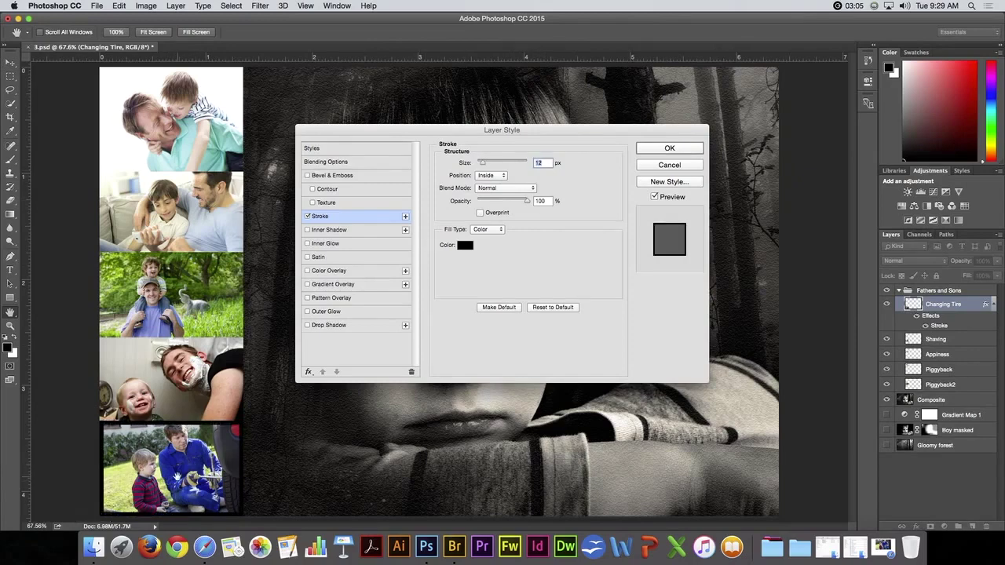
key(Down)
key(Down)
key(Down)
key(Down)
key(Down)
key(Down)
key(Down)
key(Down)
key(Down)
key(Down)
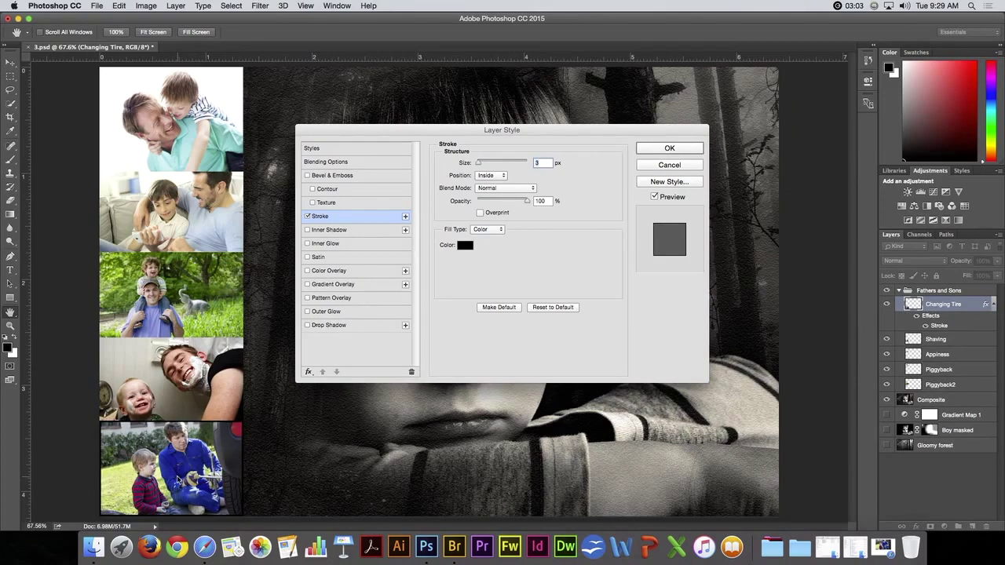
key(Up)
key(Up)
key(Up)
key(Up)
key(Up)
key(Down)
key(Down)
key(Down)
key(Down)
key(Down)
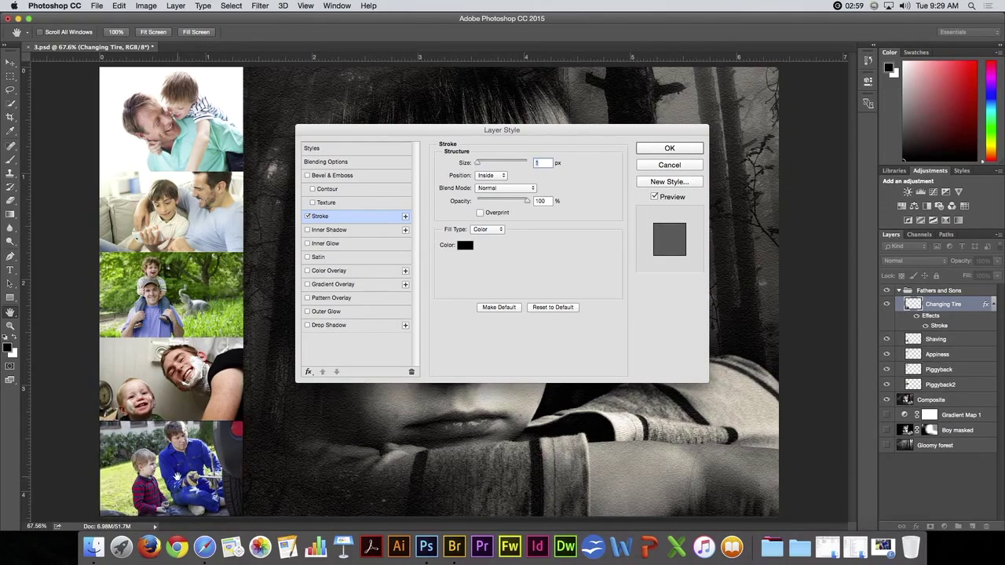
click(670, 165)
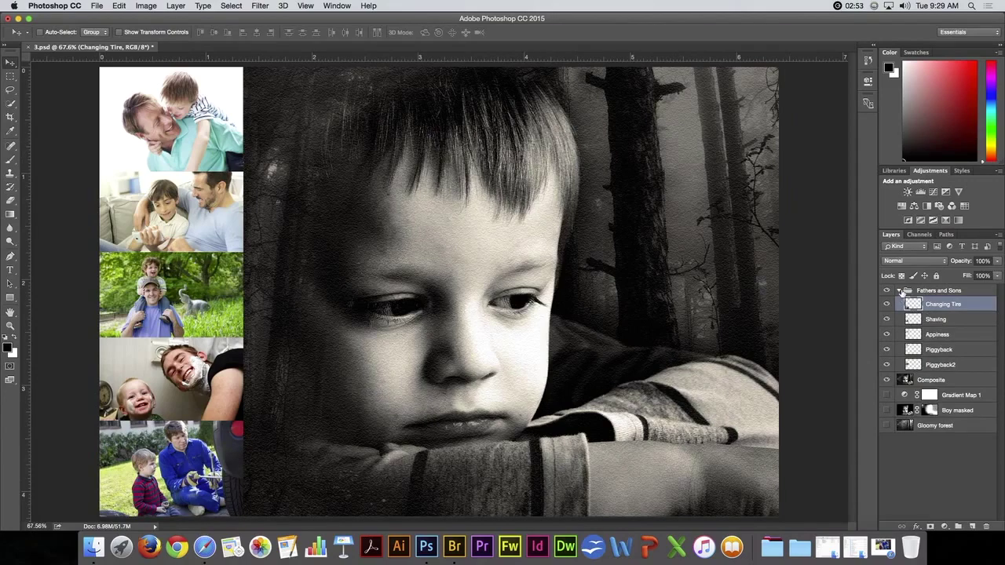
Give the Fathers and Sons group an 11 px black inside stroke.
click(900, 290)
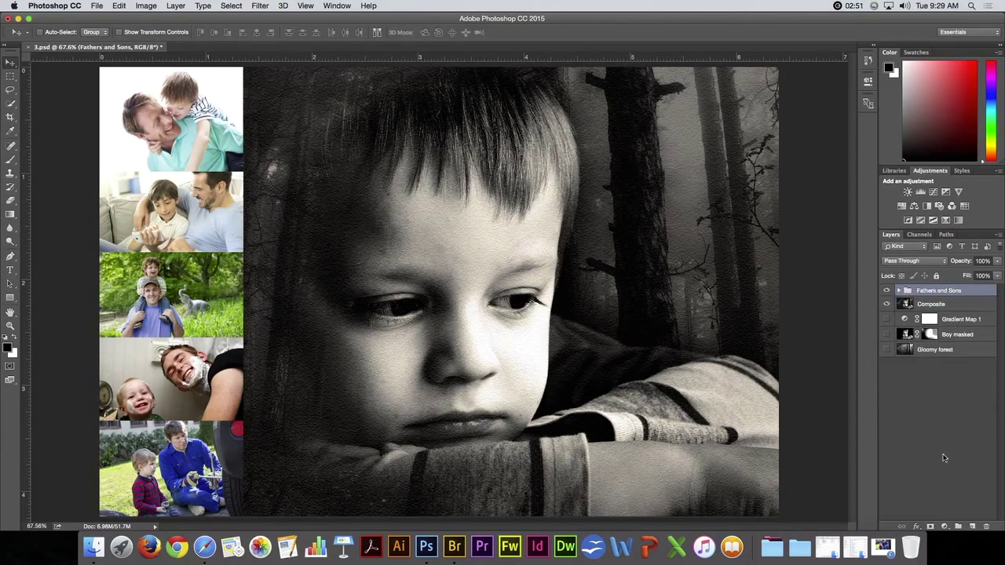
click(918, 526)
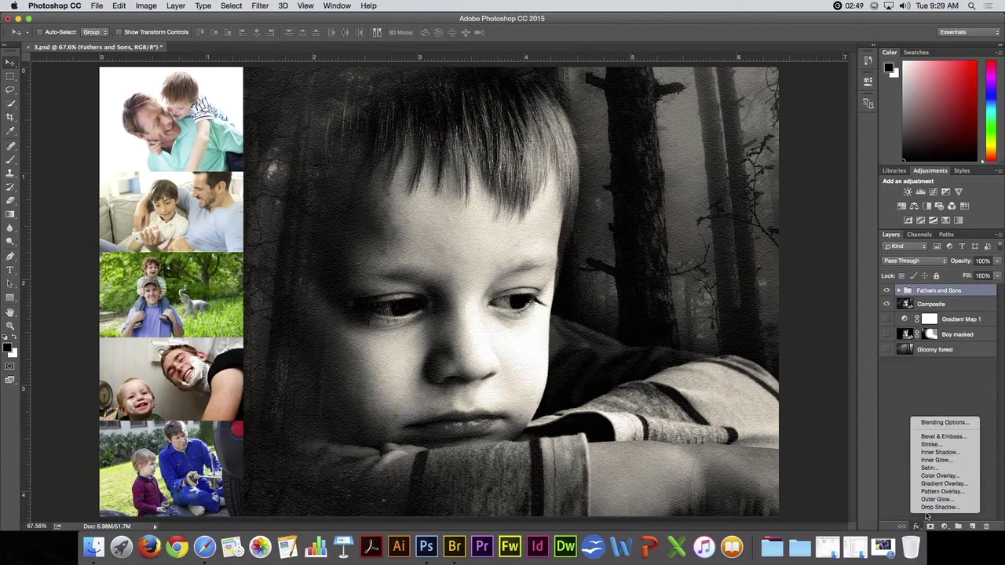
click(932, 445)
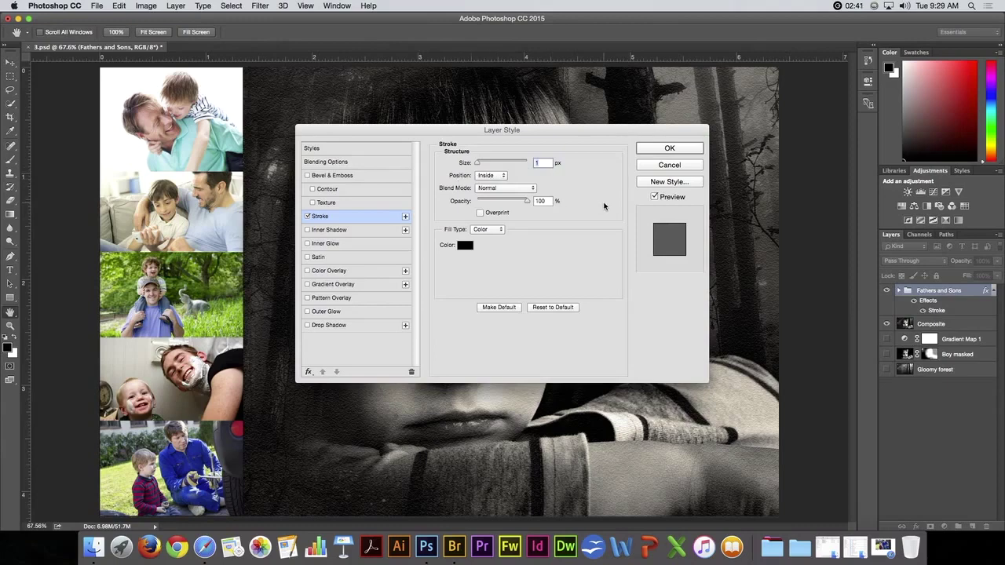
key(Up)
key(Up)
key(Up)
key(Up)
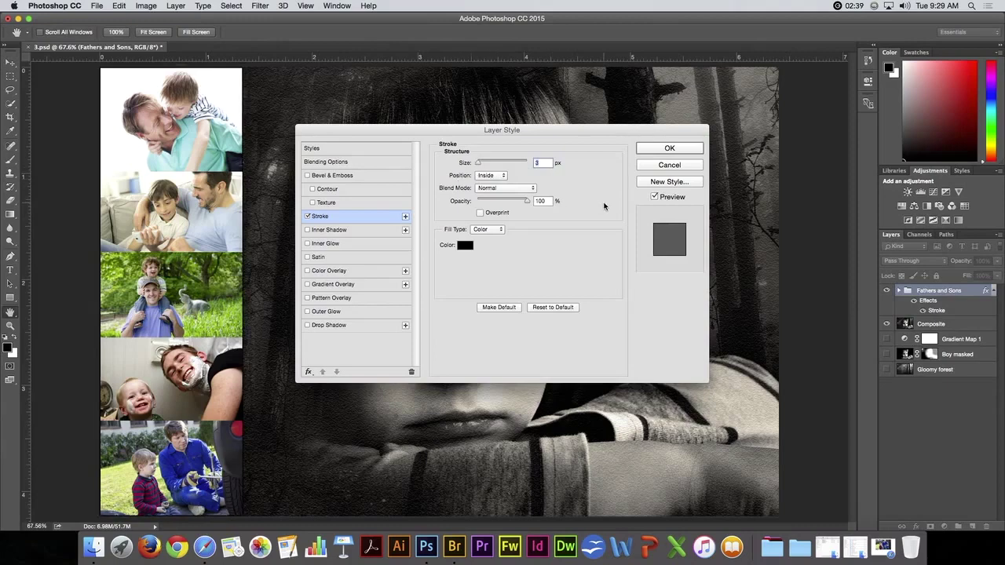
key(Up)
key(Up)
key(Up)
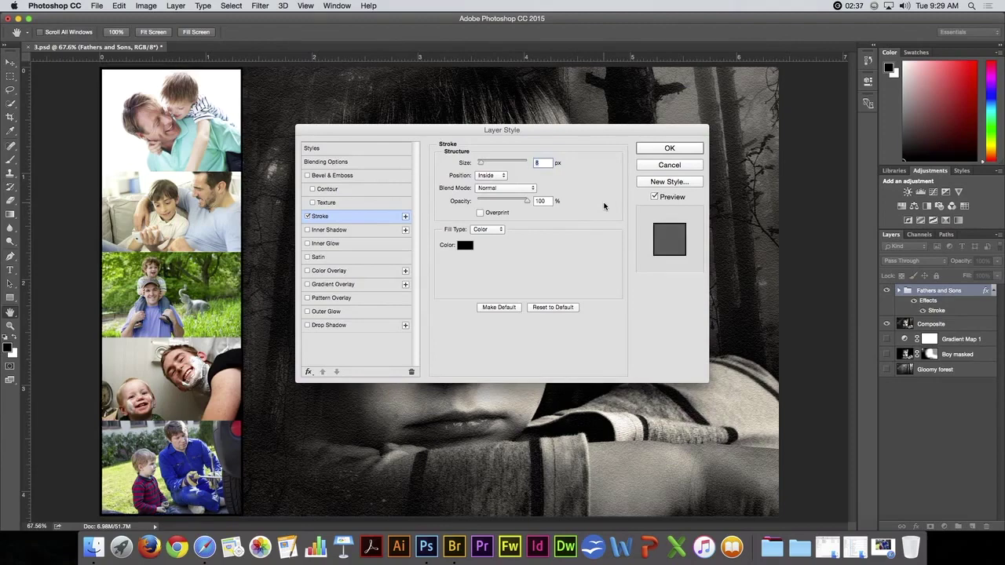
key(Up)
key(Up)
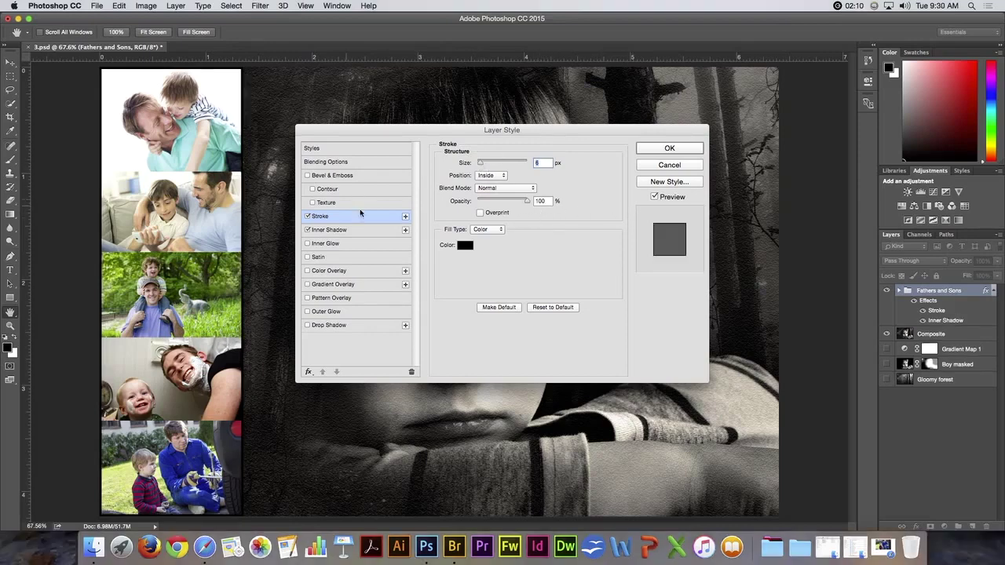
Add an inner shadow at 59% opacity, 40° angle, distance 21, size 88, and apply.
click(345, 231)
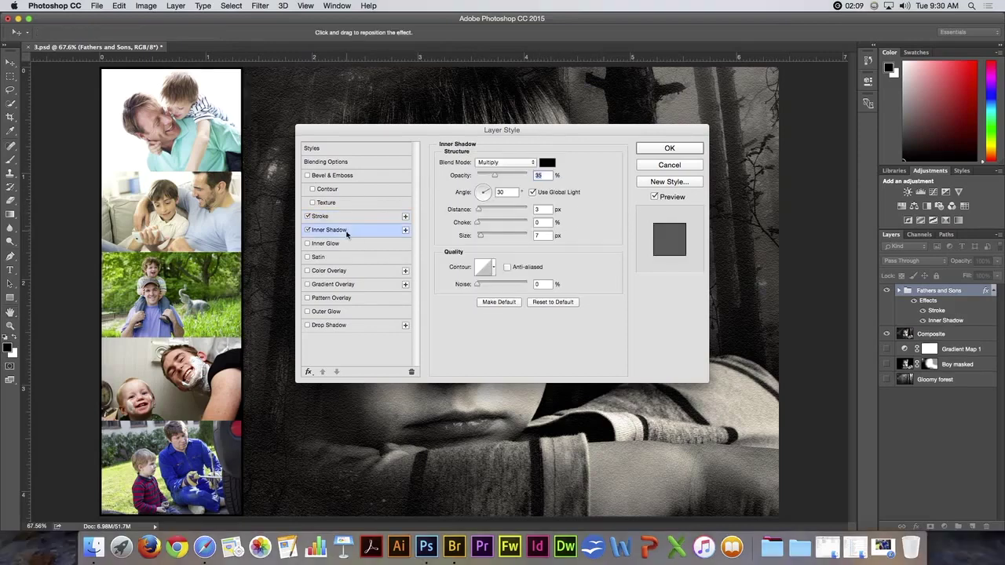
drag(495, 175, 509, 179)
drag(480, 212, 488, 209)
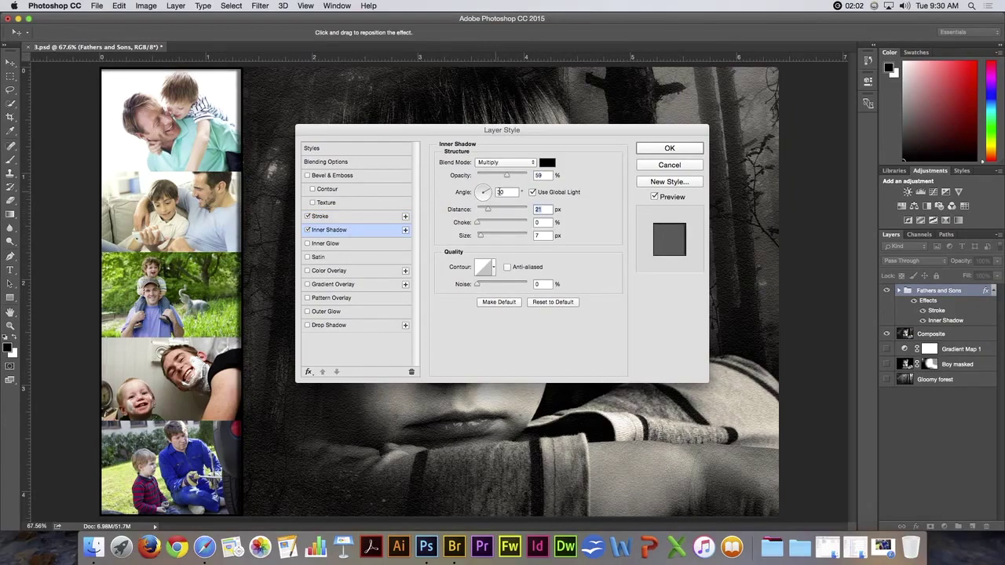
click(488, 189)
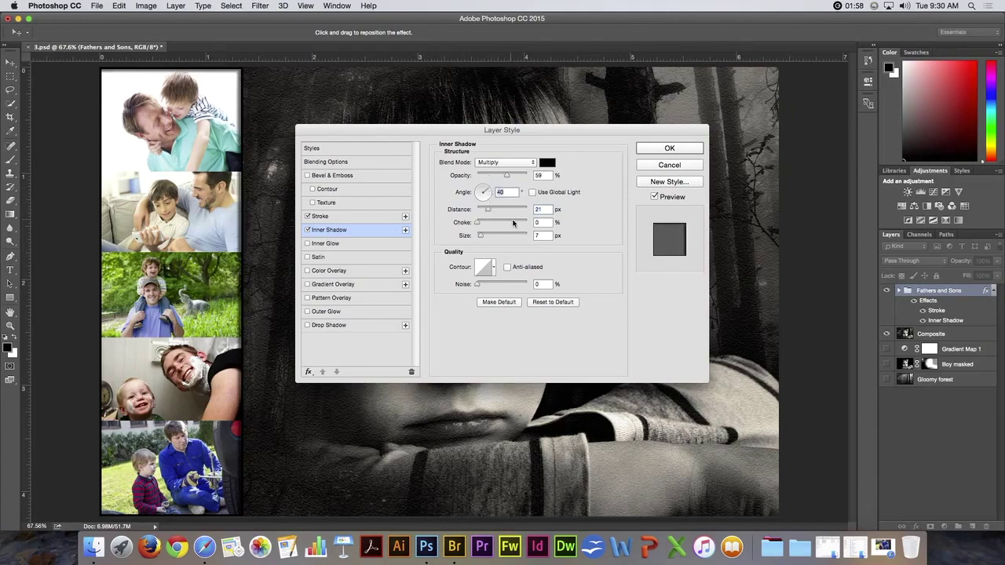
drag(484, 237, 495, 236)
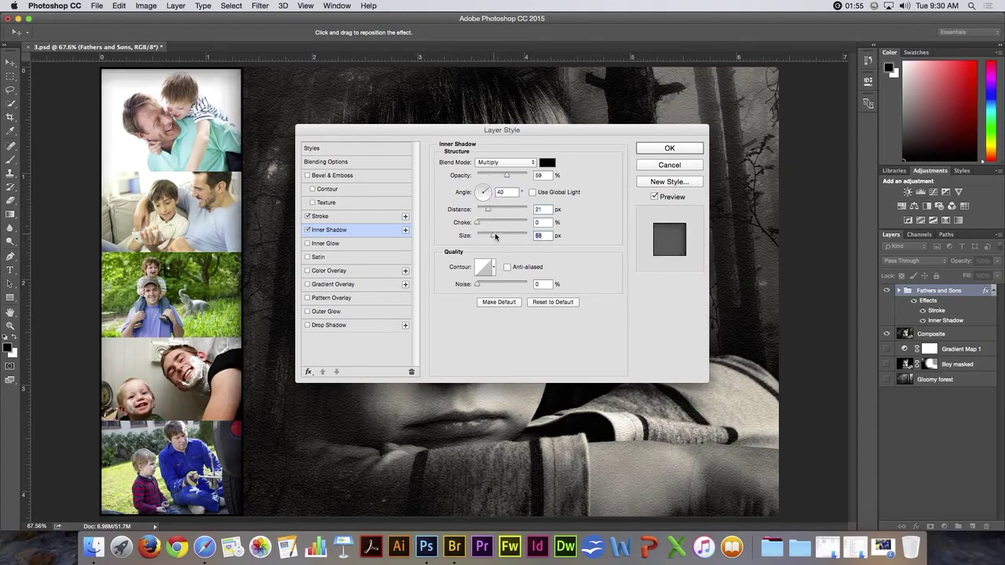
click(659, 151)
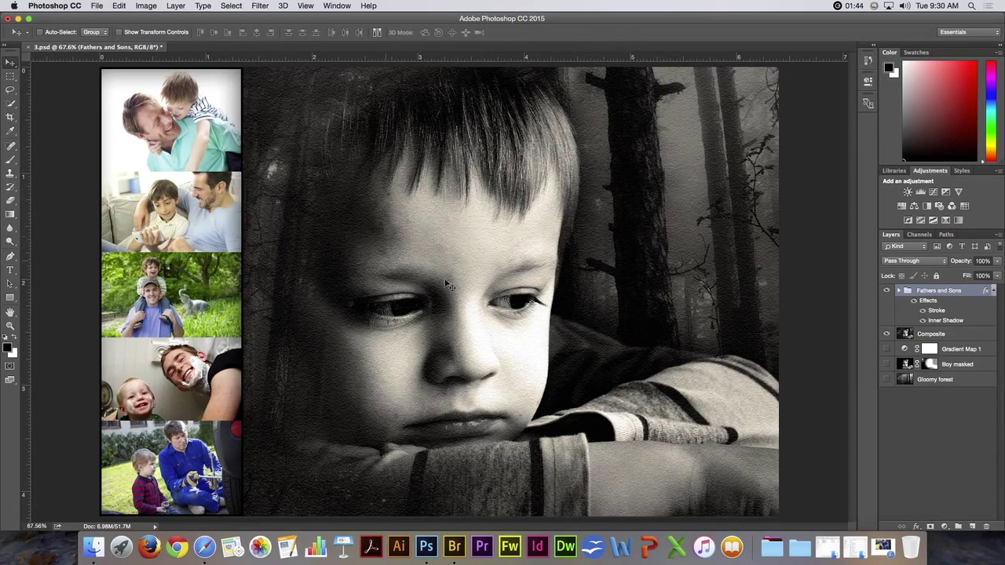
Move the group's effects onto Changing Tire and copy them to Shaving and Appiness.
click(899, 292)
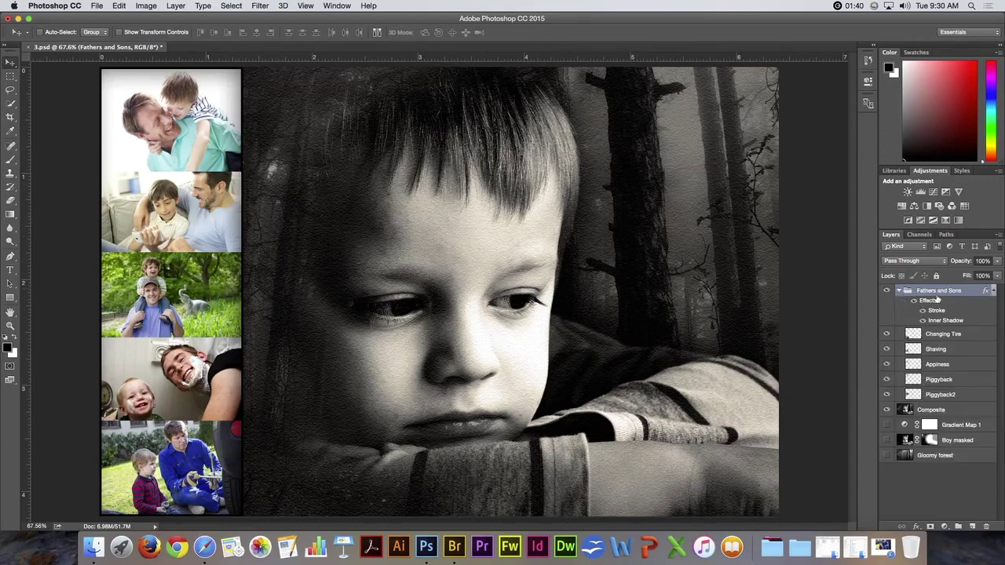
drag(933, 303, 941, 339)
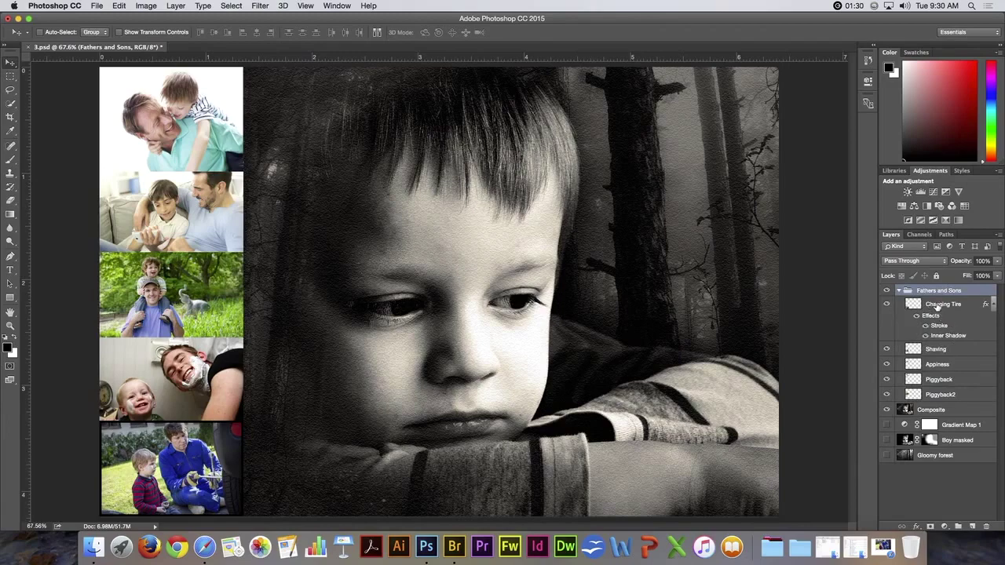
mouse_move(937, 308)
mouse_down()
mouse_move(932, 375)
mouse_move(936, 352)
mouse_up()
drag(936, 411, 941, 440)
Copy the frame effects onto the Piggyback and Piggyback2 photos.
scroll(980, 433, down, 2)
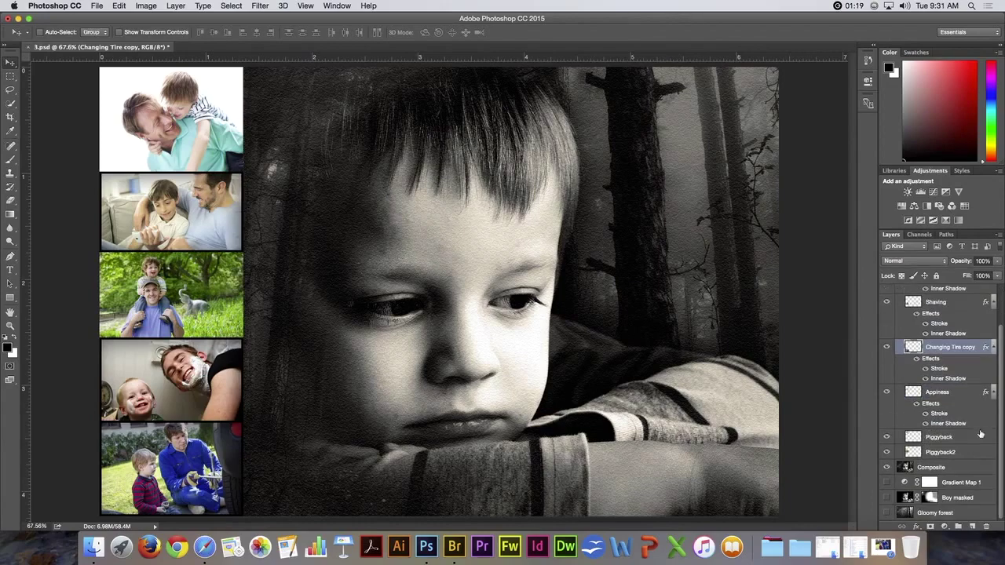
drag(931, 404, 936, 442)
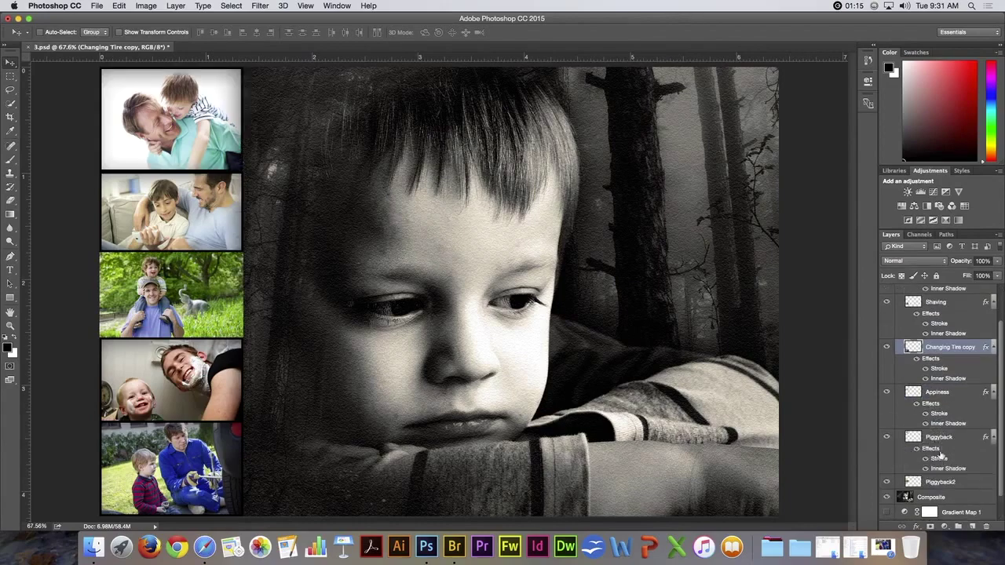
scroll(958, 448, down, 2)
click(942, 427)
drag(942, 428, 936, 462)
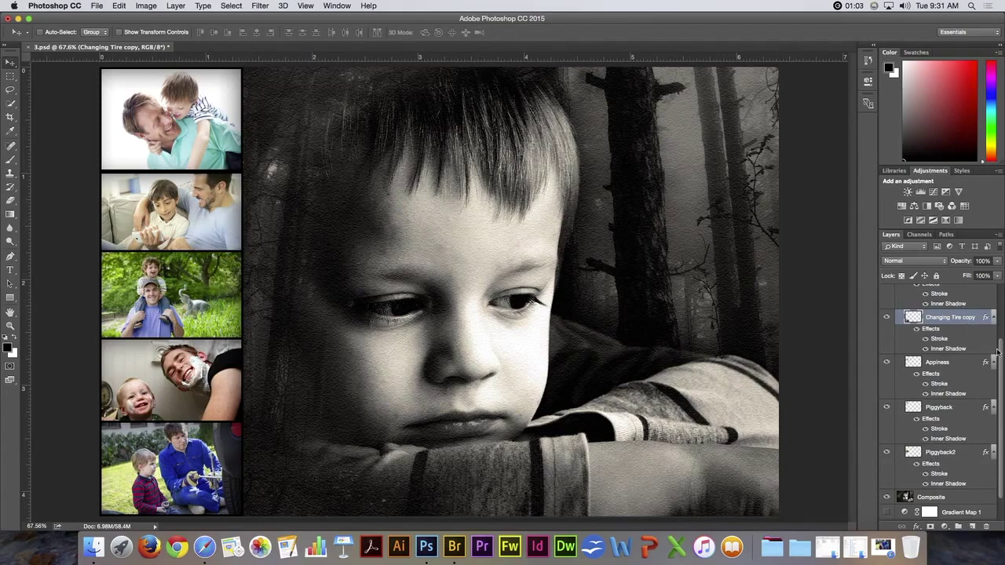
Select all the photo layers in the group and collapse their effect lists.
scroll(997, 352, up, 1)
scroll(997, 352, up, 5)
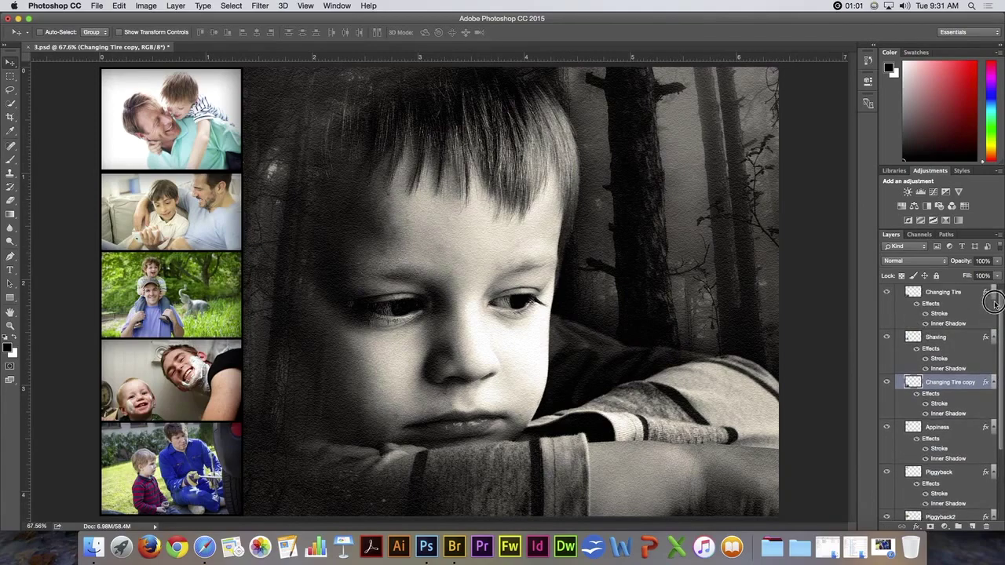
scroll(965, 309, down, 7)
scroll(964, 309, up, 7)
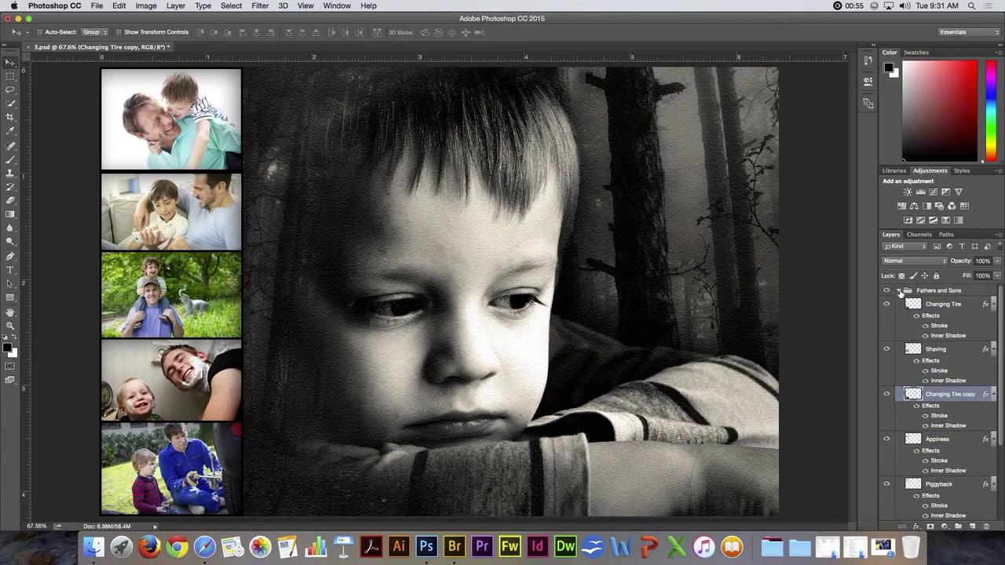
click(900, 292)
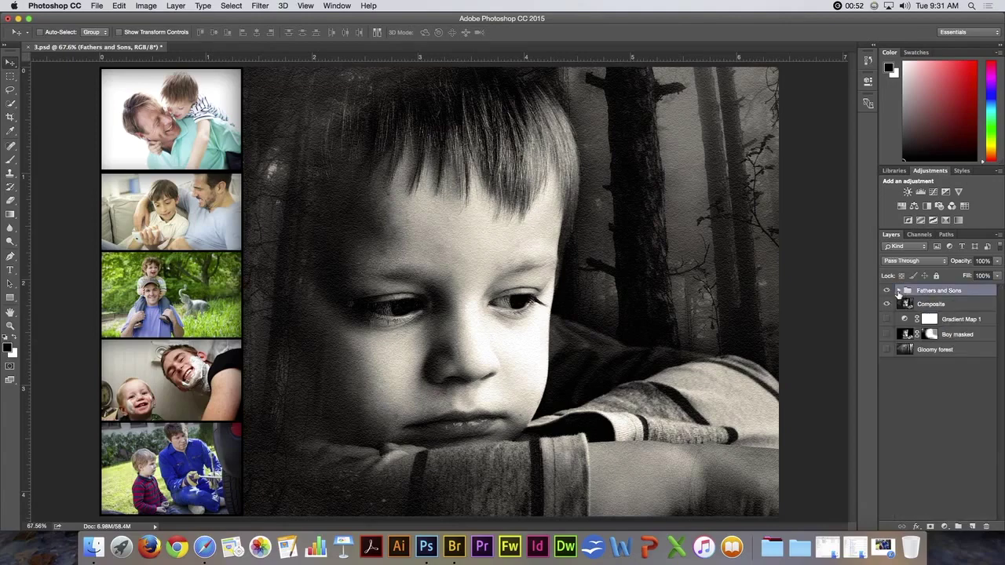
click(900, 293)
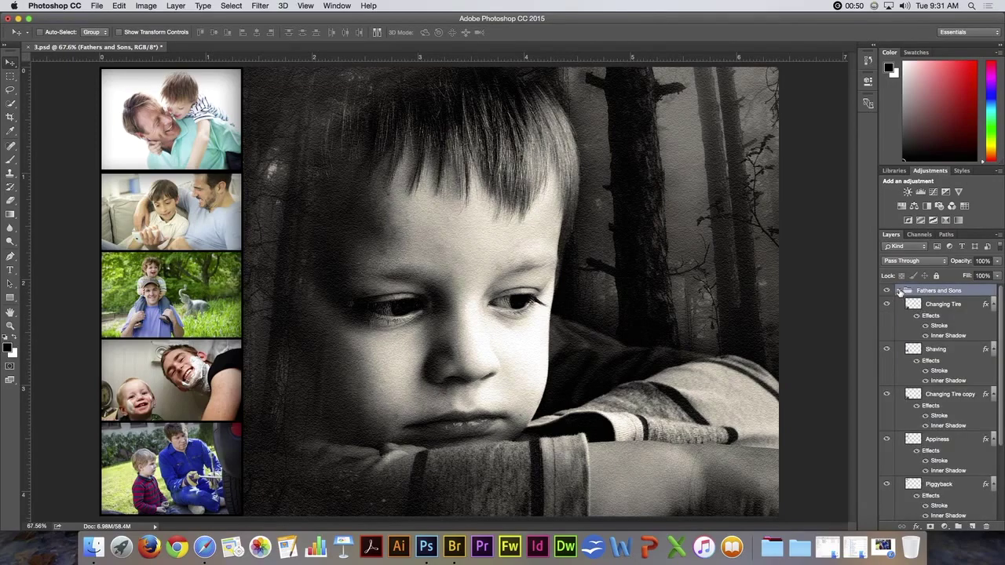
click(900, 292)
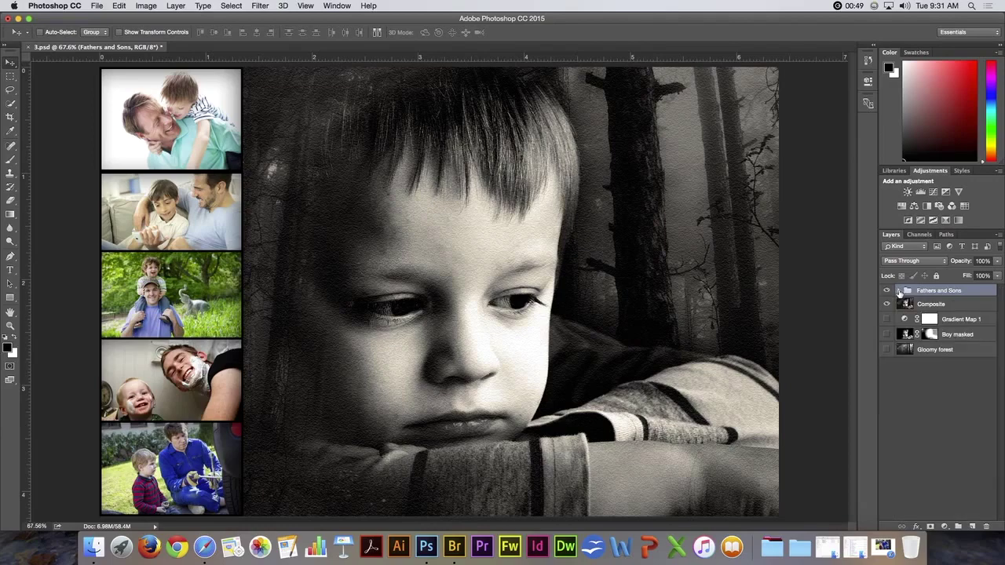
click(900, 292)
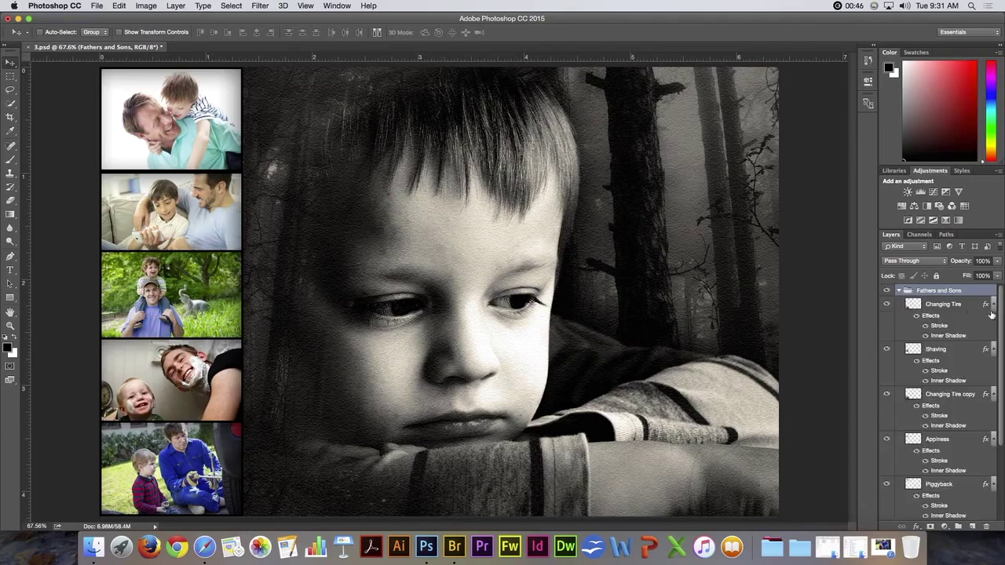
click(957, 311)
scroll(977, 385, down, 3)
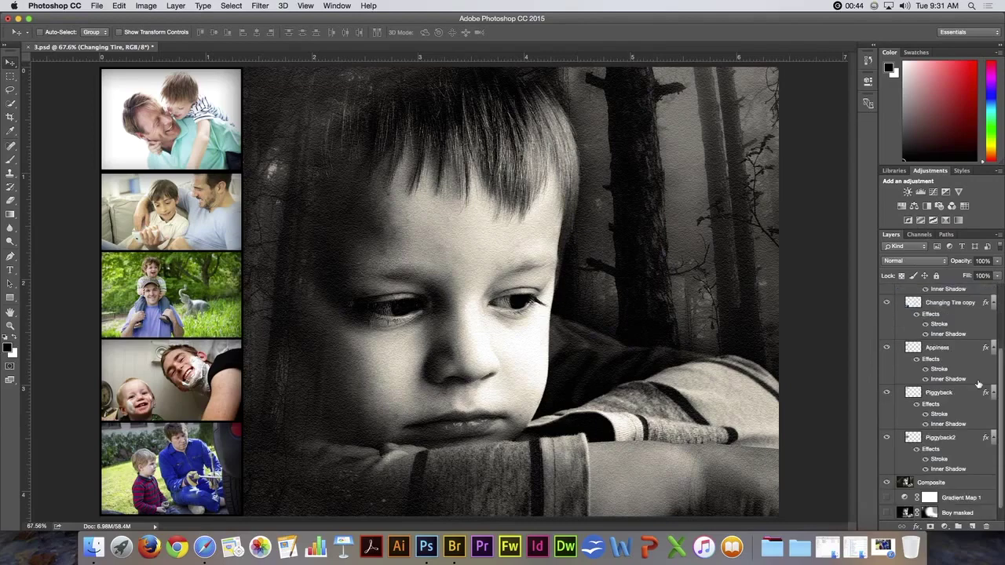
shift+click(942, 440)
alt+click(994, 440)
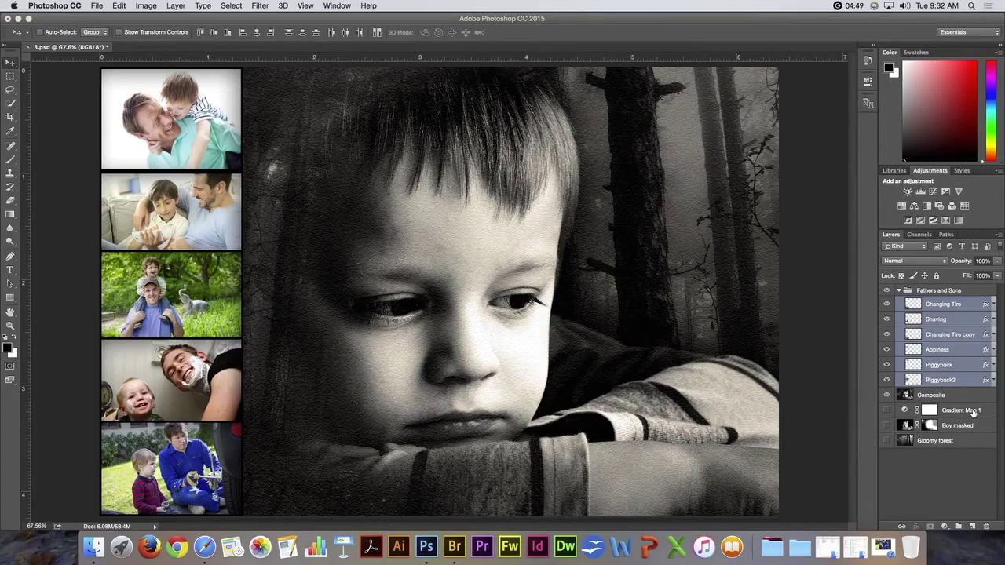
Solo the Appiness photo with an Alt-click on its eye, then show all layers again.
click(899, 290)
click(899, 290)
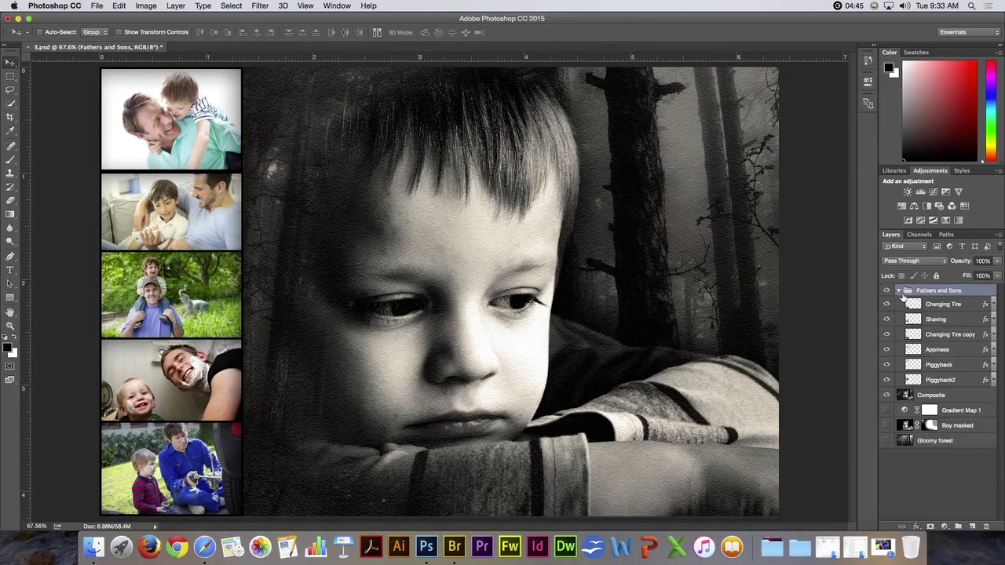
click(935, 354)
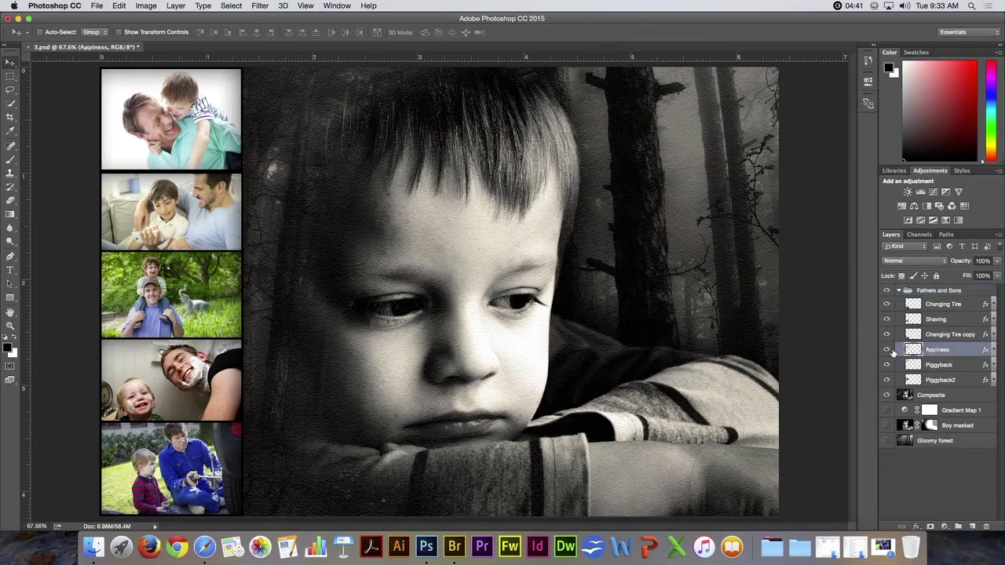
alt+click(886, 350)
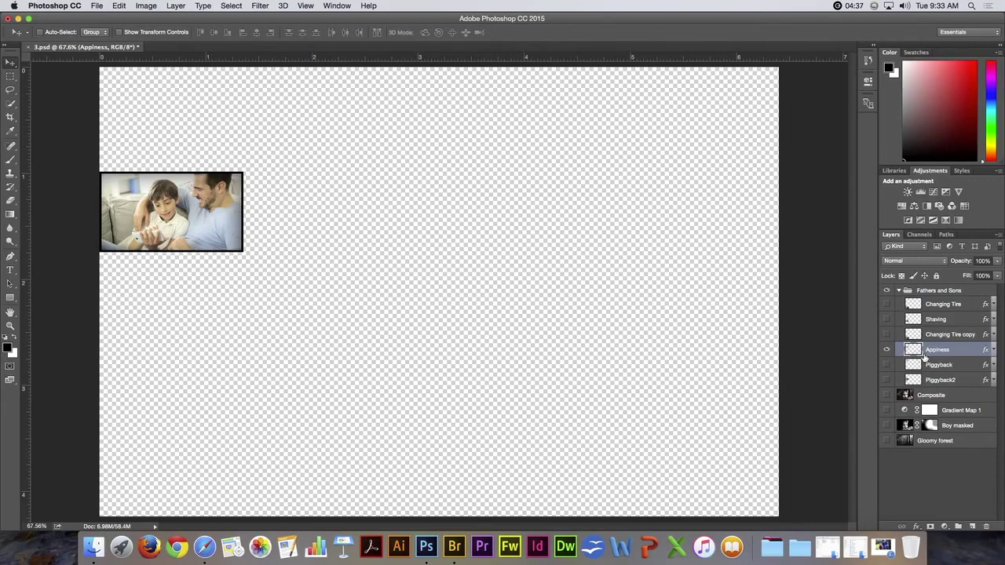
alt+click(887, 351)
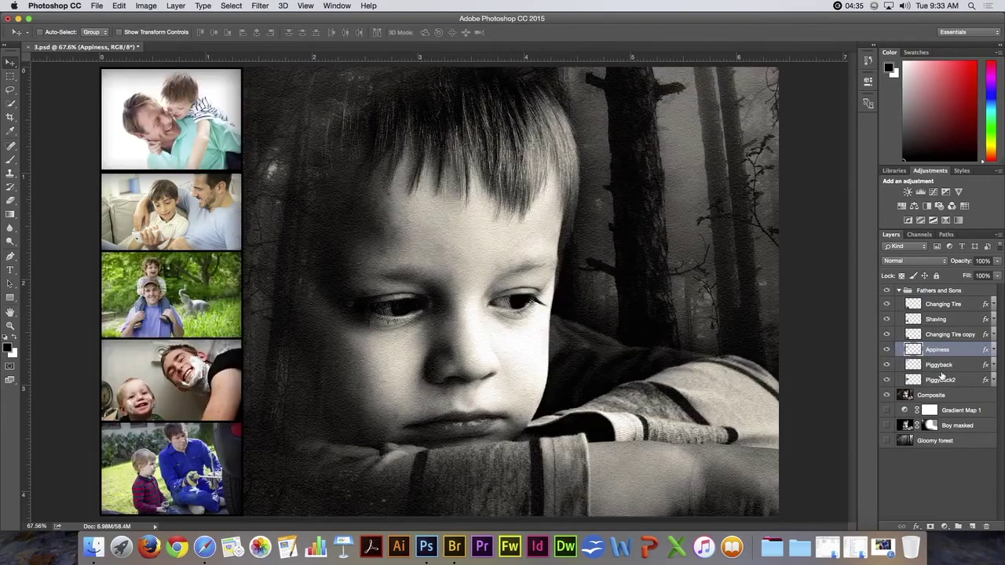